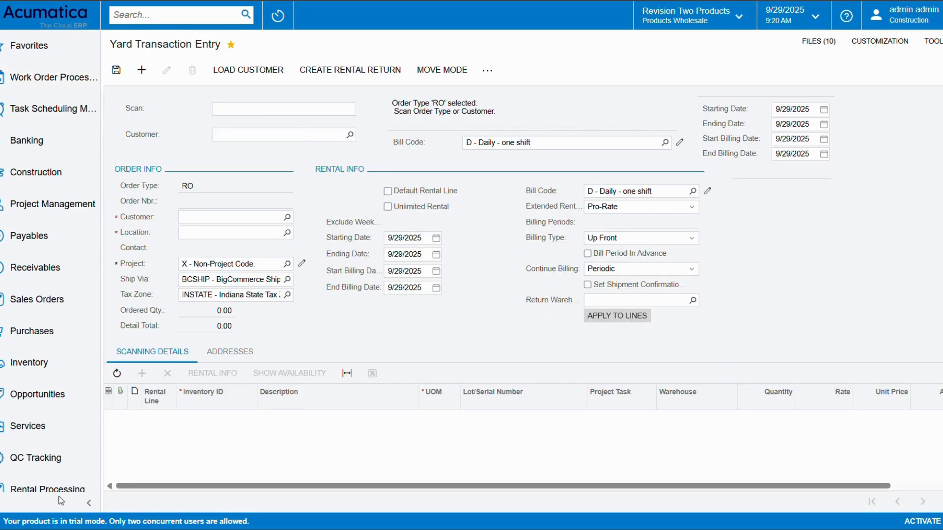
# Open the rental stock items list, discarding the unsaved yard transaction, filter it by "foc" and open item FOC2600
pyautogui.click(58, 487)
pyautogui.click(192, 201)
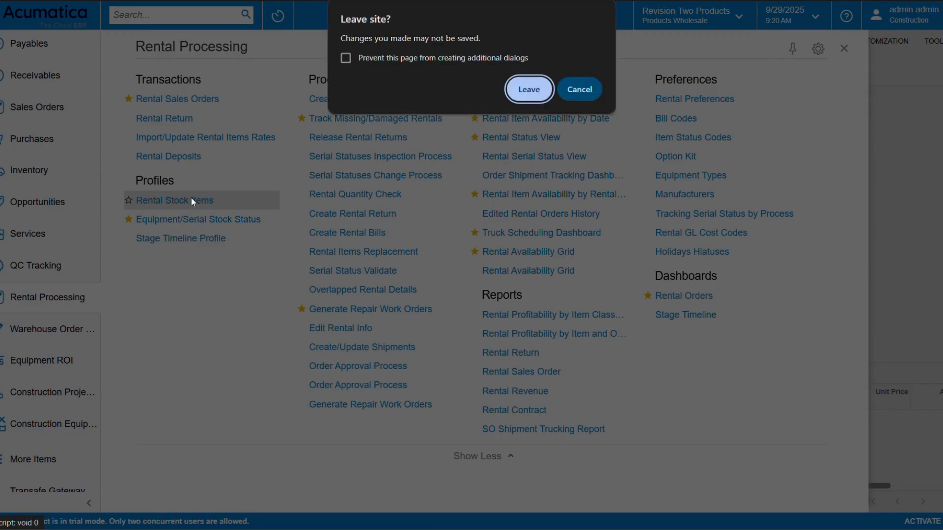
pyautogui.click(529, 89)
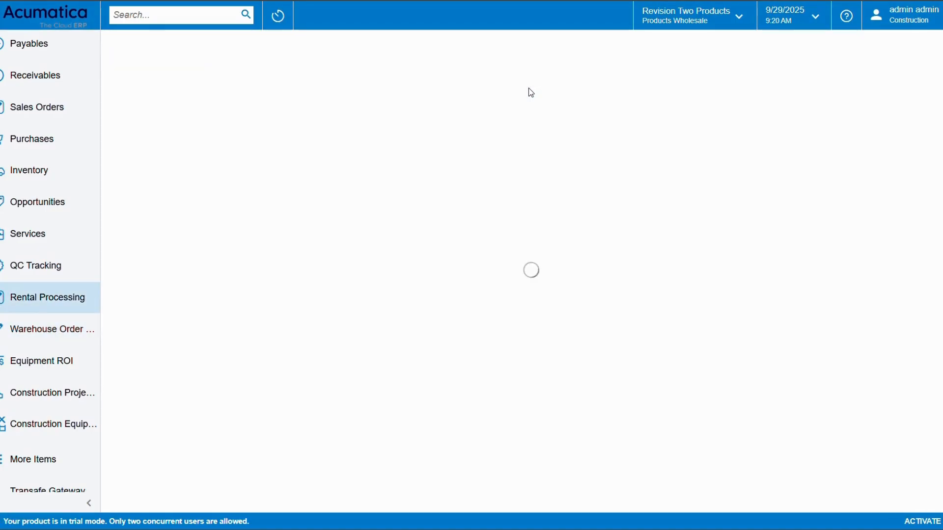
pyautogui.click(857, 120)
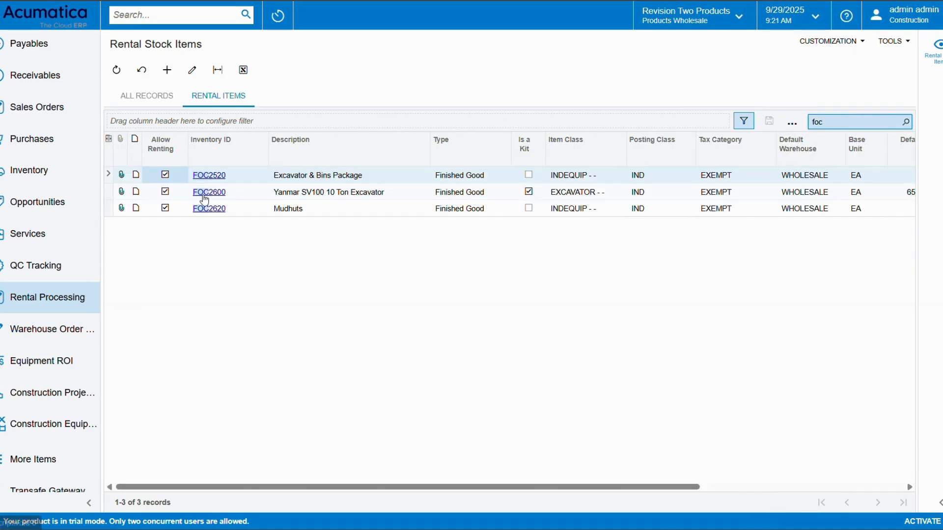
pyautogui.click(204, 196)
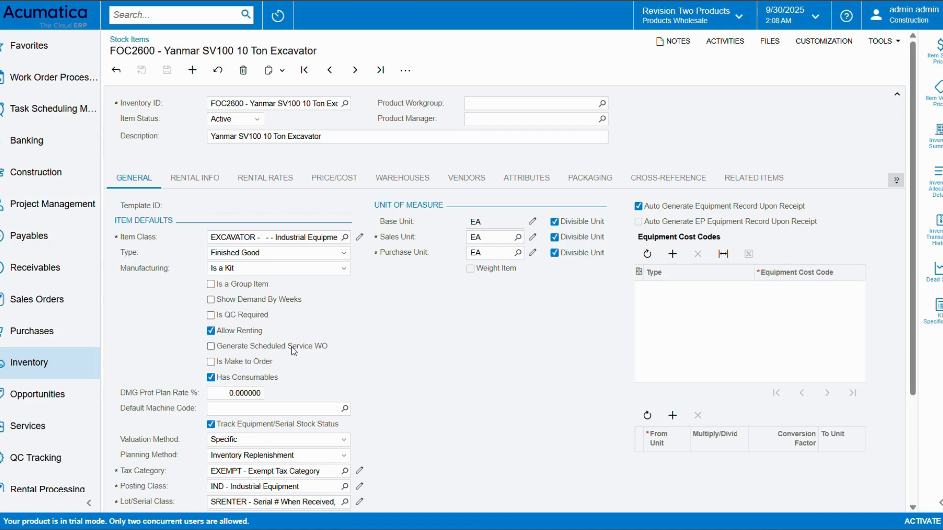
# Turn Has Consumables off and back on for the FOC2600 excavator, and view the item's consumables lists
pyautogui.click(211, 377)
pyautogui.click(895, 182)
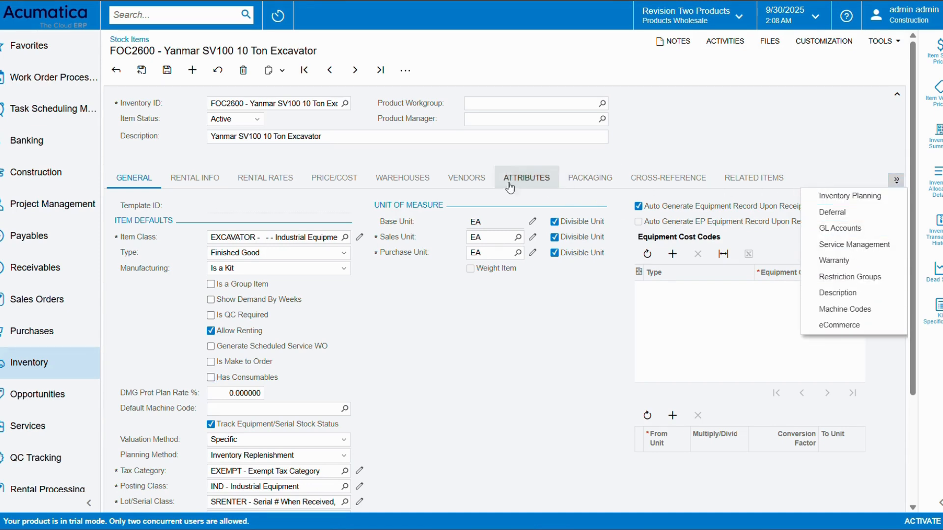
pyautogui.click(210, 378)
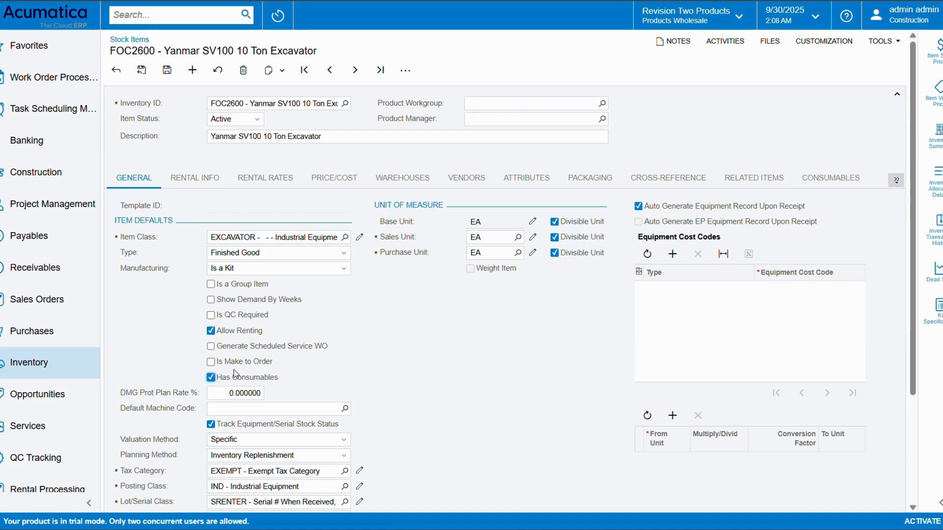
pyautogui.click(821, 184)
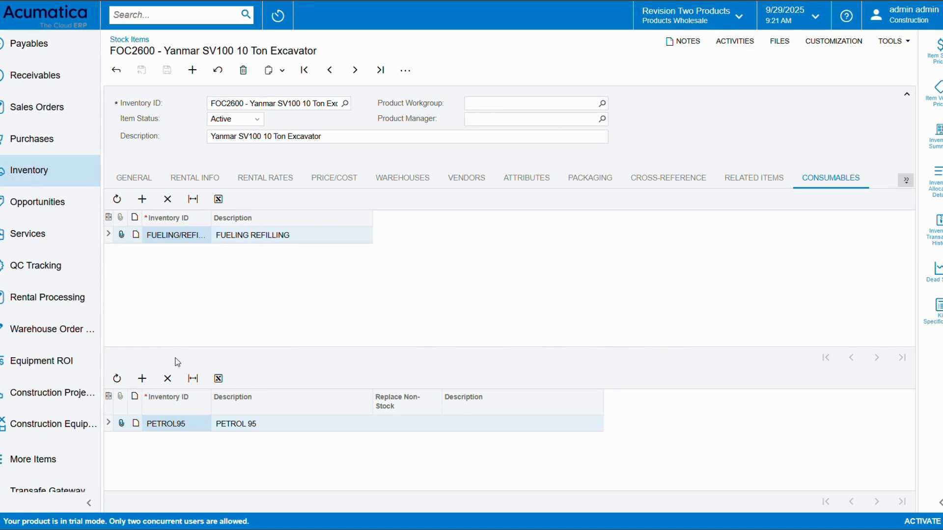
# Create a new rental sales order of type RO for customer AACUSTOMER
pyautogui.click(32, 297)
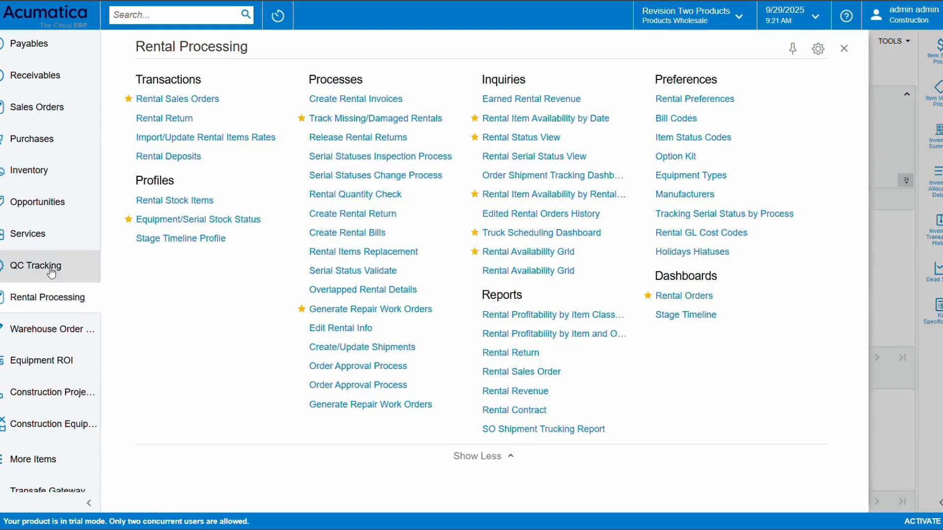
pyautogui.click(200, 100)
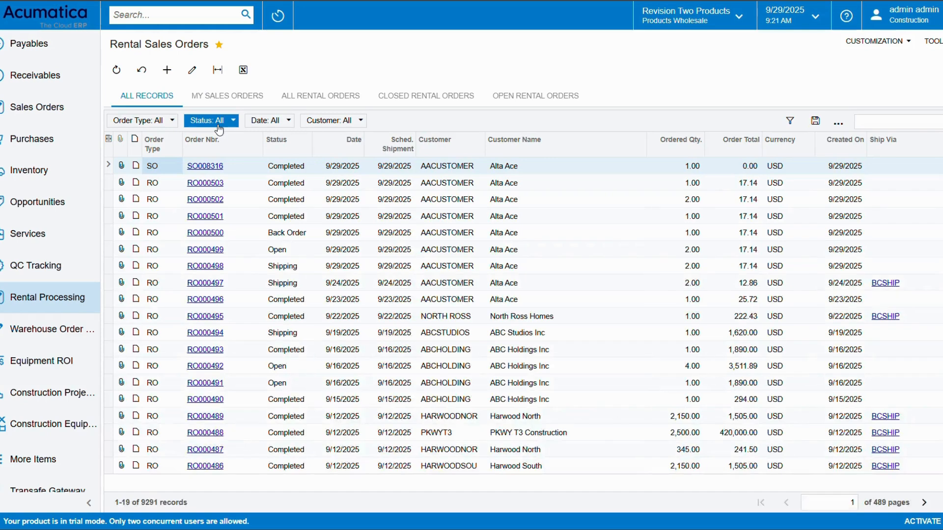
pyautogui.click(166, 71)
pyautogui.click(375, 98)
pyautogui.write('aa')
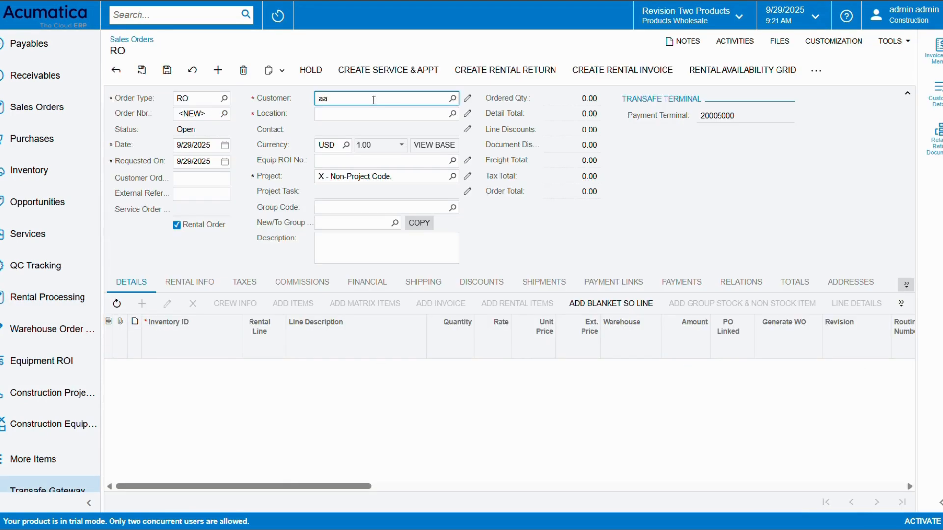
pyautogui.click(386, 109)
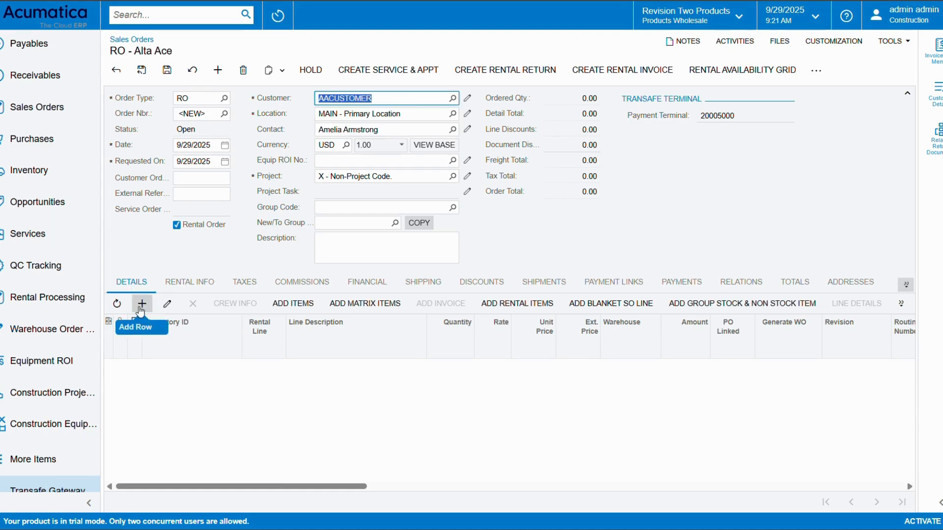
# Add an order line for item FOC2600, Yanmar SV100 10 Ton Excavator, by searching the inventory for "foc"
pyautogui.click(142, 304)
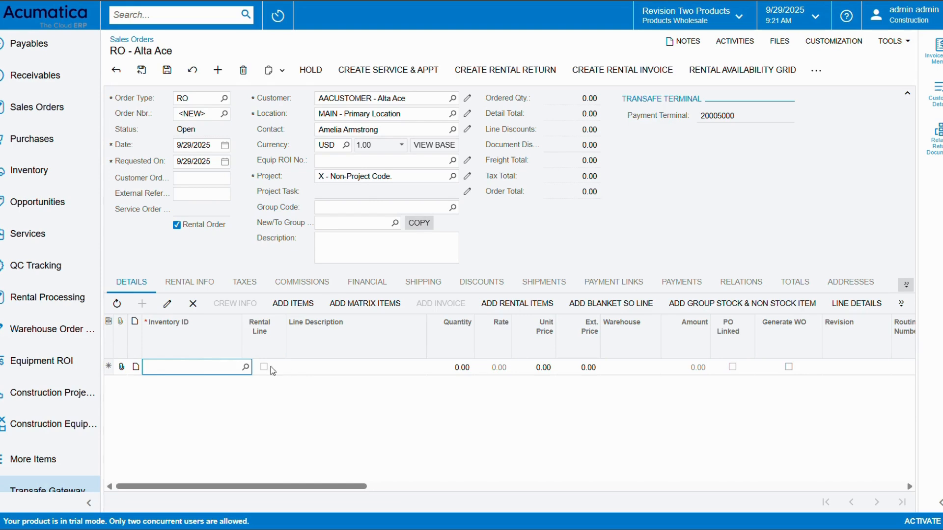
pyautogui.click(243, 367)
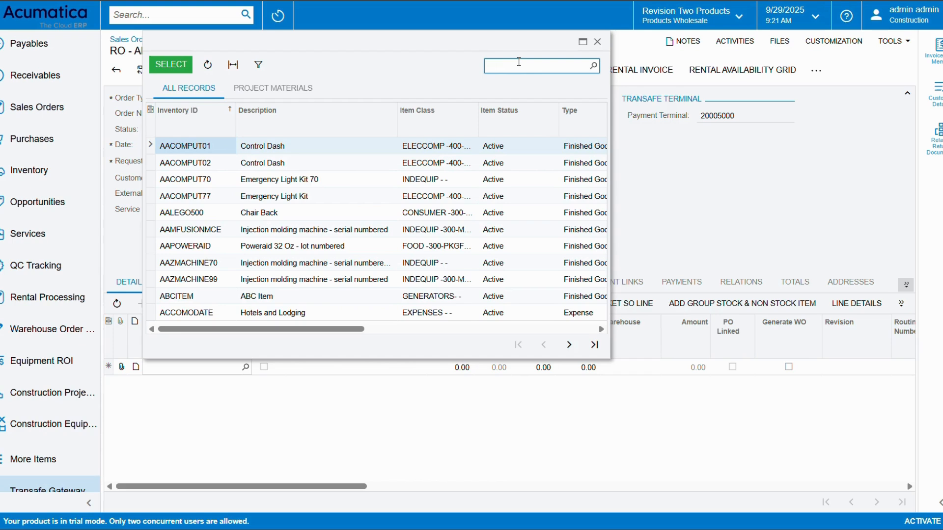
pyautogui.write('foc')
pyautogui.click(209, 180)
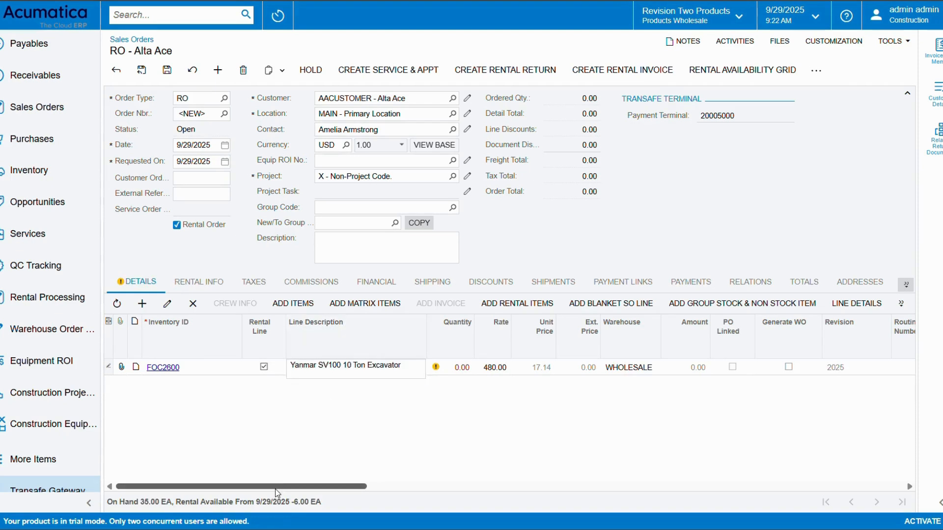
# Set the excavator line's quantity to 1.00 and save the rental order
pyautogui.moveTo(278, 486); pyautogui.dragTo(396, 487)
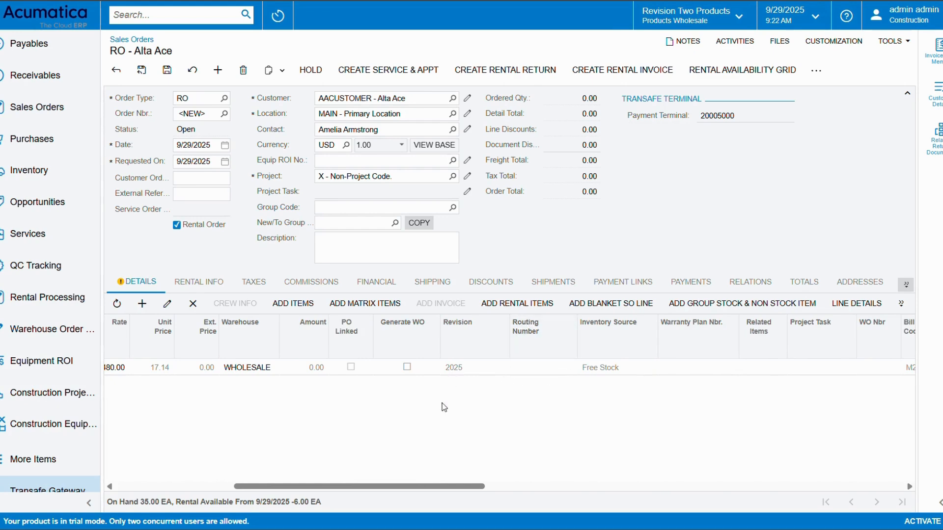
pyautogui.moveTo(385, 488); pyautogui.dragTo(190, 482)
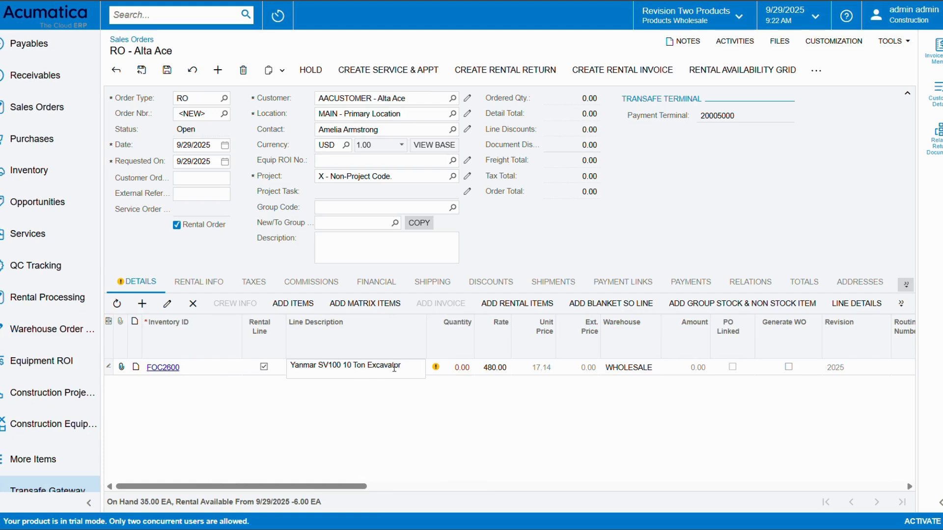
pyautogui.click(460, 368)
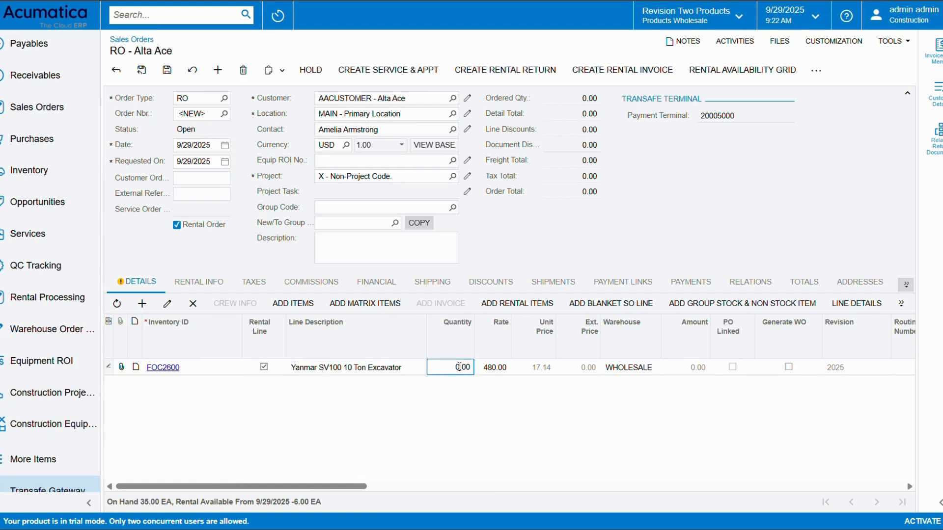
pyautogui.press('Tab')
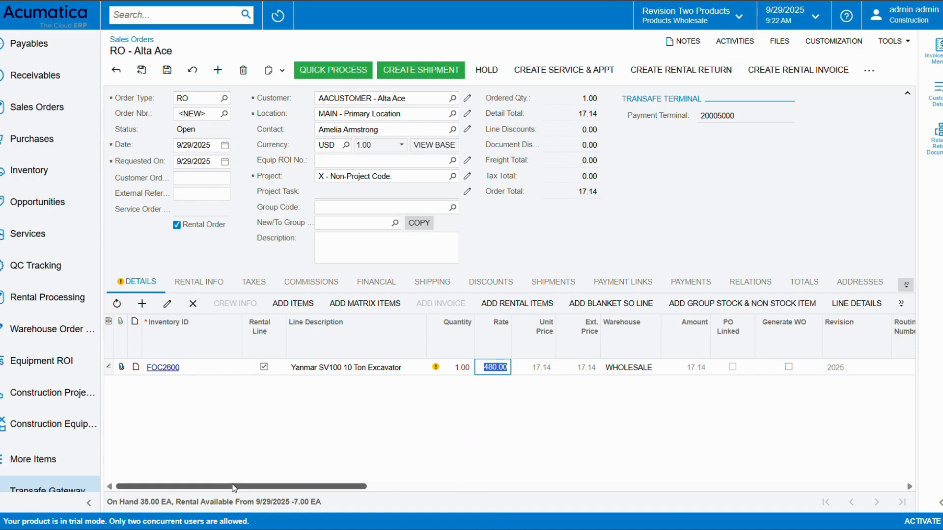
pyautogui.moveTo(235, 488); pyautogui.dragTo(361, 488)
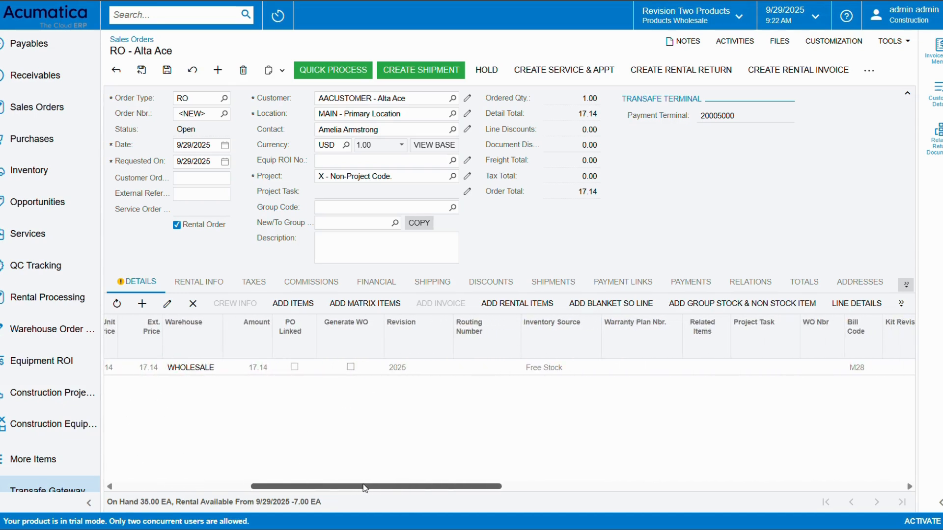
pyautogui.click(167, 70)
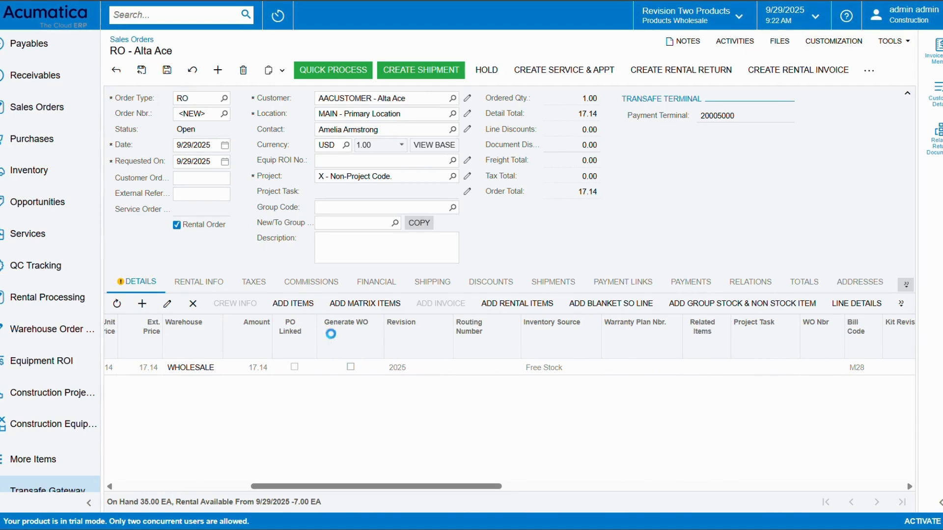
# Enable Generate WO on the excavator line with routing number DELIVERY, and save the order
pyautogui.click(351, 365)
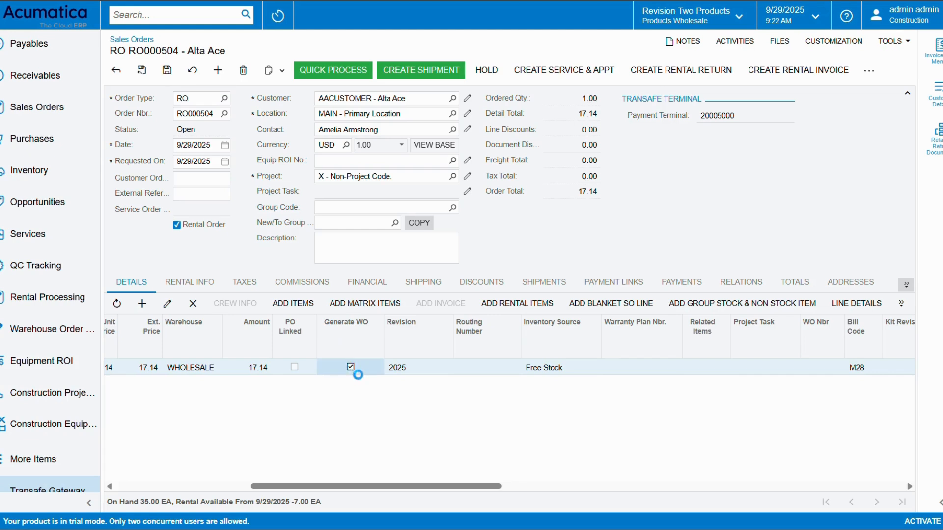
pyautogui.click(497, 366)
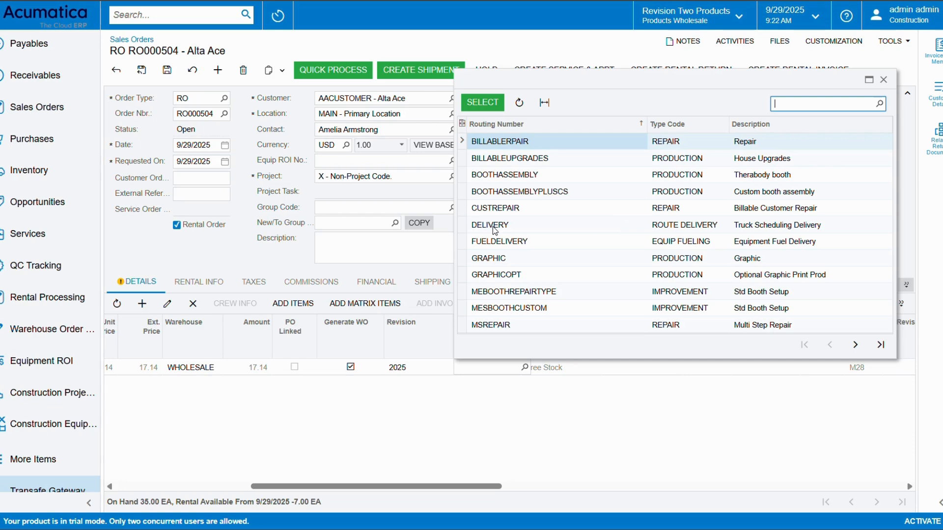
pyautogui.doubleClick(518, 228)
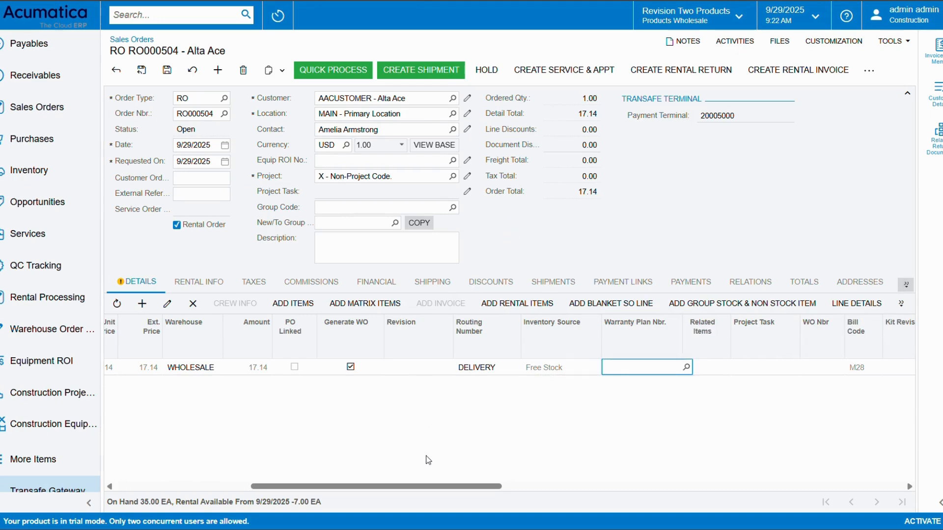
pyautogui.moveTo(404, 487); pyautogui.dragTo(220, 461)
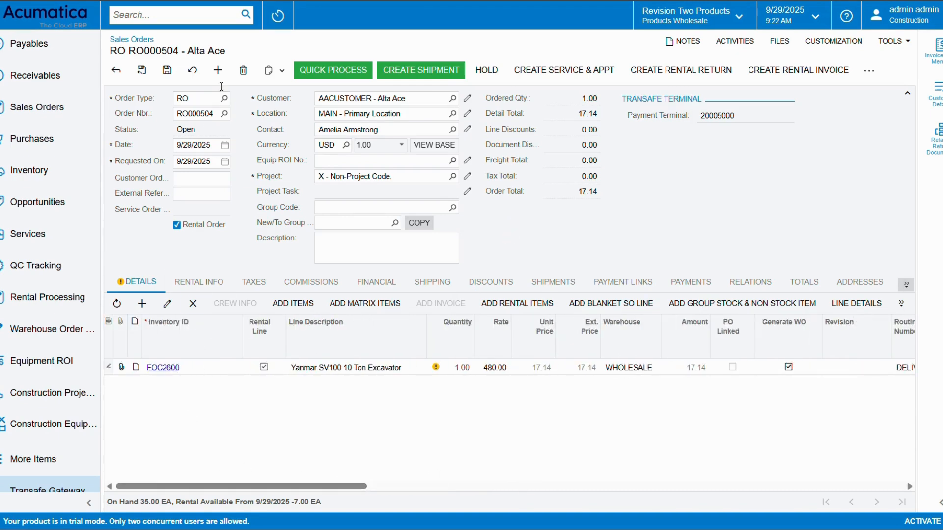
pyautogui.click(165, 73)
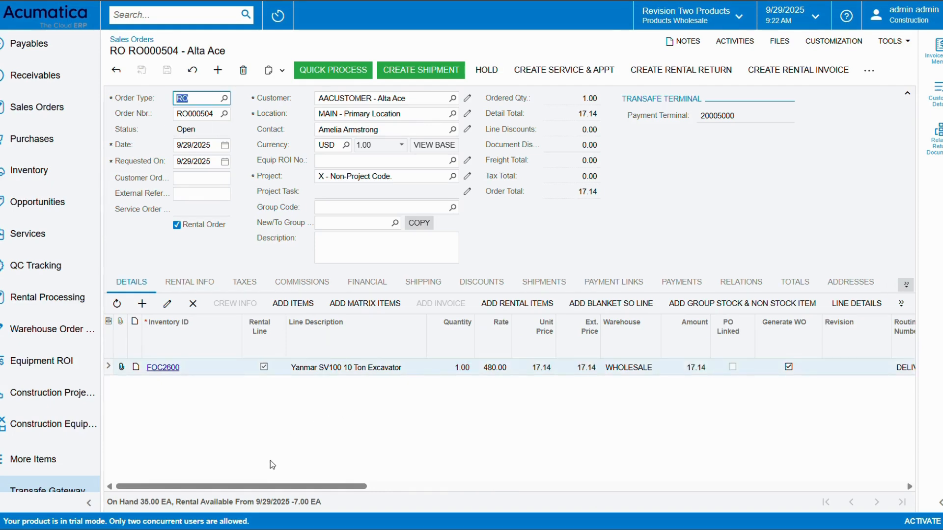
# Calculate the order's ending and end billing dates for a rental of 5 periods with bill code D - Daily - one shift
pyautogui.click(190, 281)
pyautogui.scroll(-3, 319, 332)
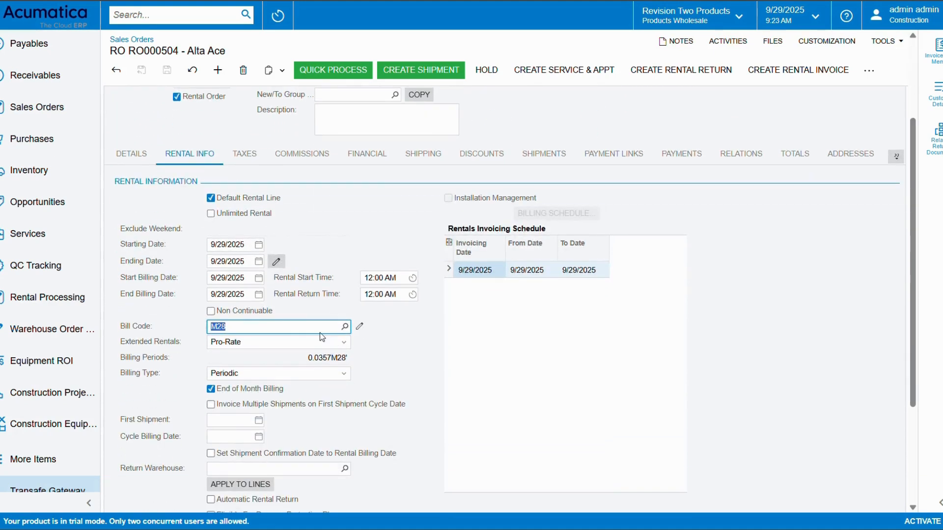
pyautogui.click(277, 261)
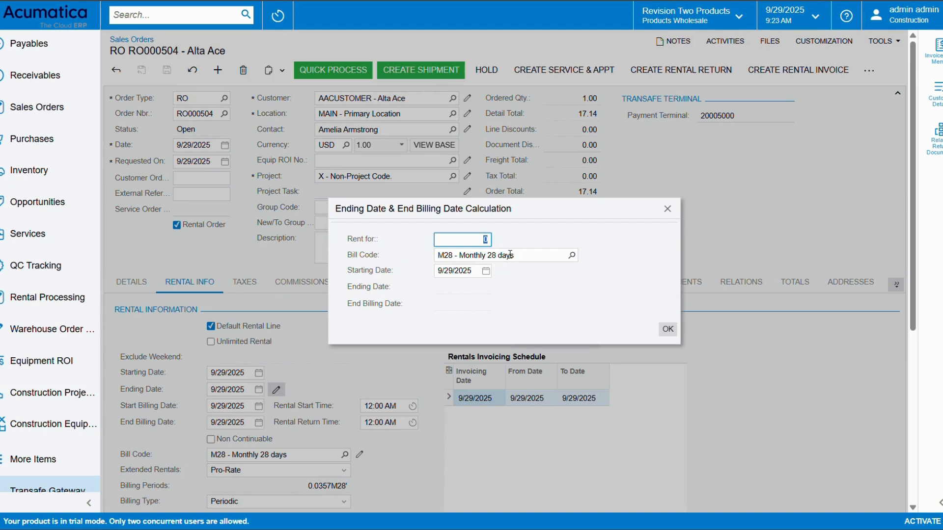
pyautogui.click(572, 255)
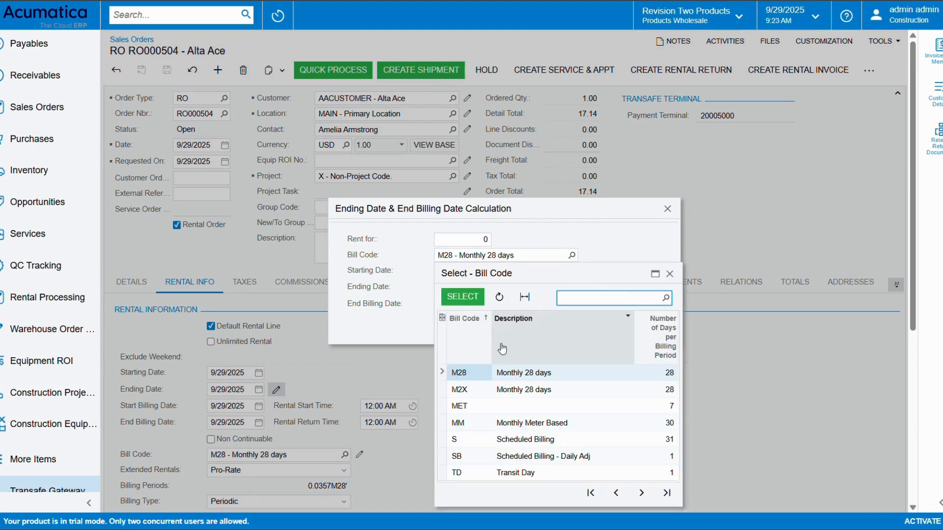
pyautogui.click(592, 495)
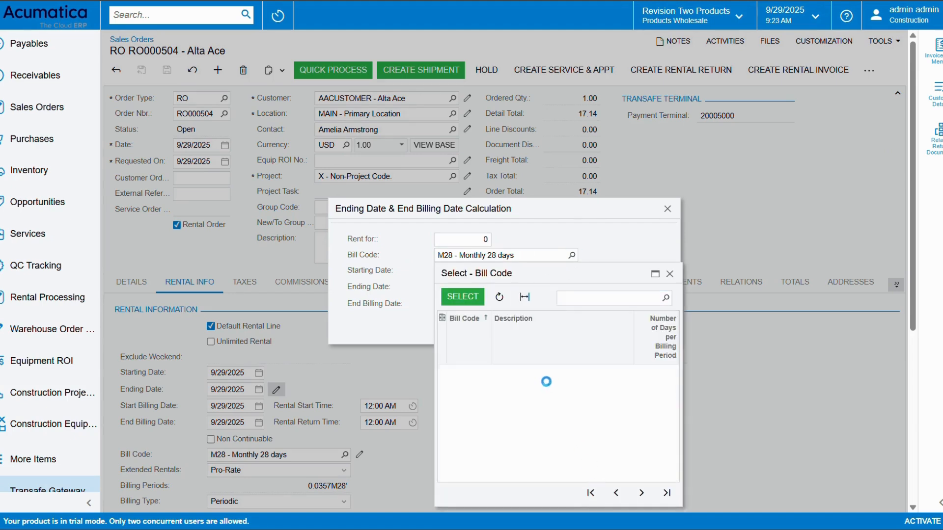
pyautogui.doubleClick(526, 374)
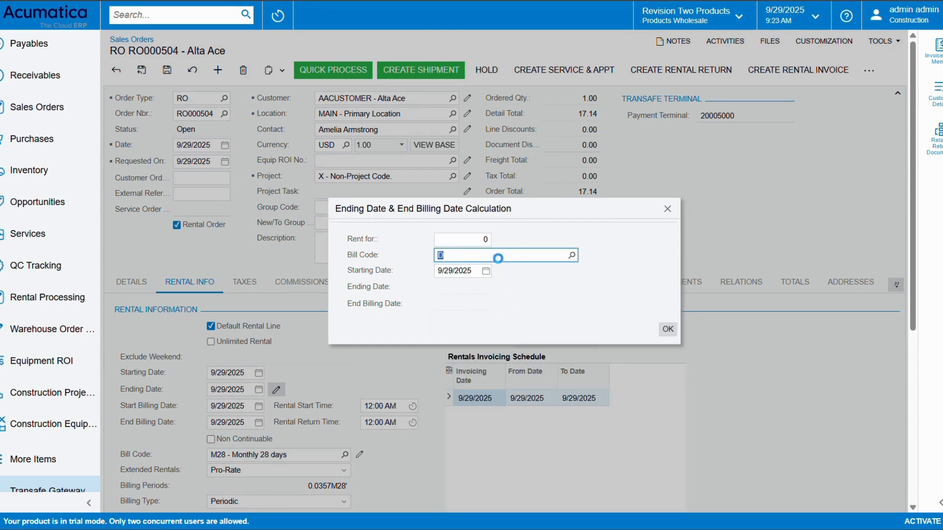
pyautogui.click(478, 240)
pyautogui.write('5')
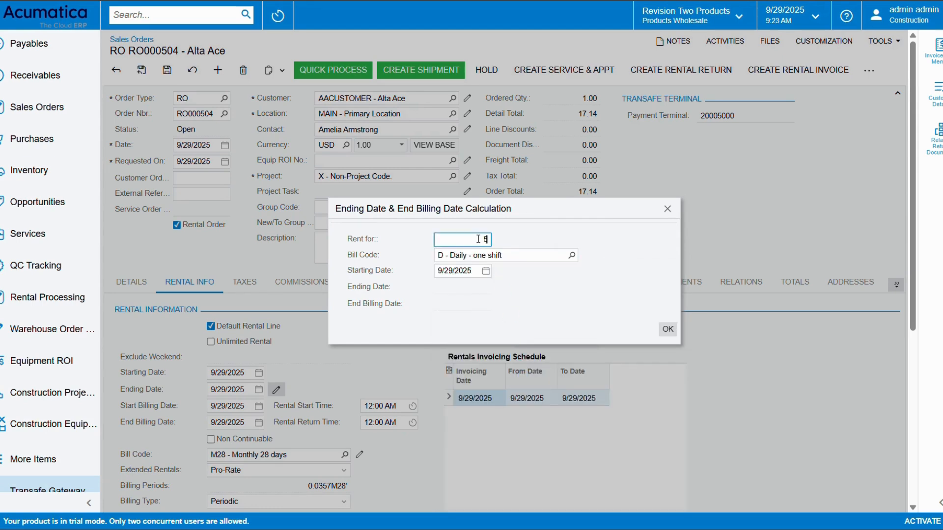
pyautogui.click(668, 329)
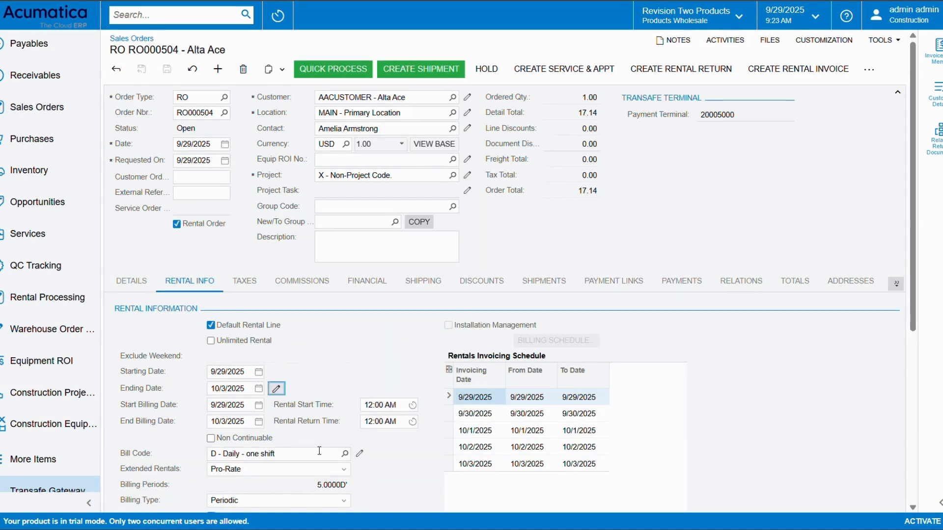
# Review the order's rental information and invoicing schedule, and return to its line details
pyautogui.scroll(-3, 319, 451)
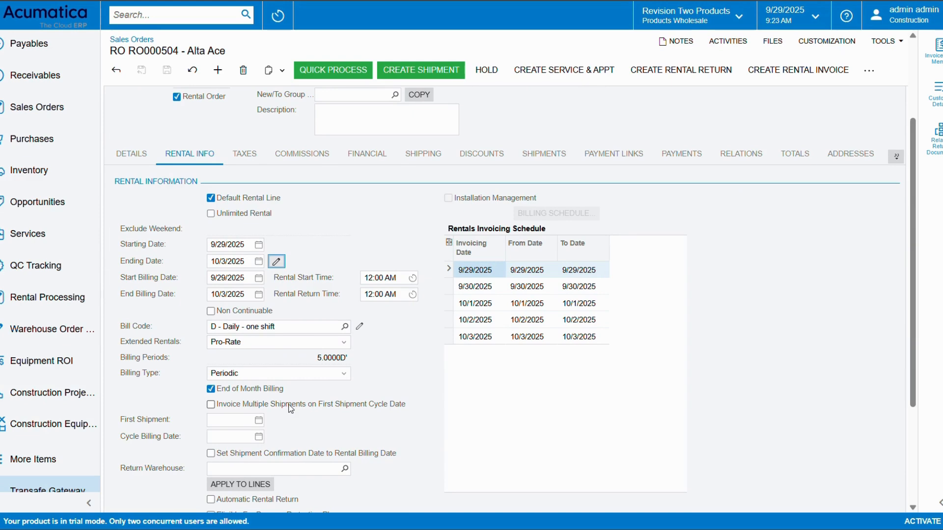
pyautogui.scroll(3, 303, 368)
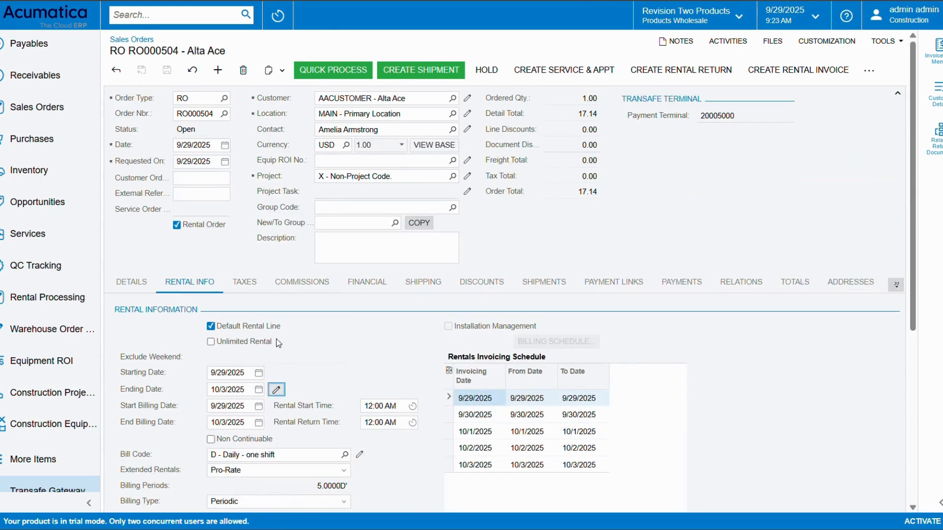
pyautogui.click(133, 278)
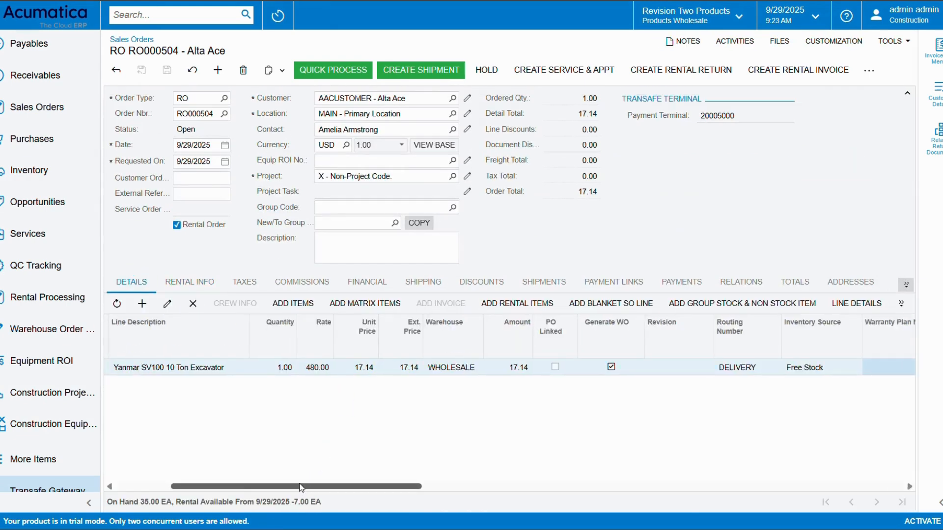
# Generate the delivery work order from the excavator line, accepting FUELING/REFILLING with the PETROL95 component
pyautogui.moveTo(302, 487); pyautogui.dragTo(391, 488)
pyautogui.rightClick(411, 373)
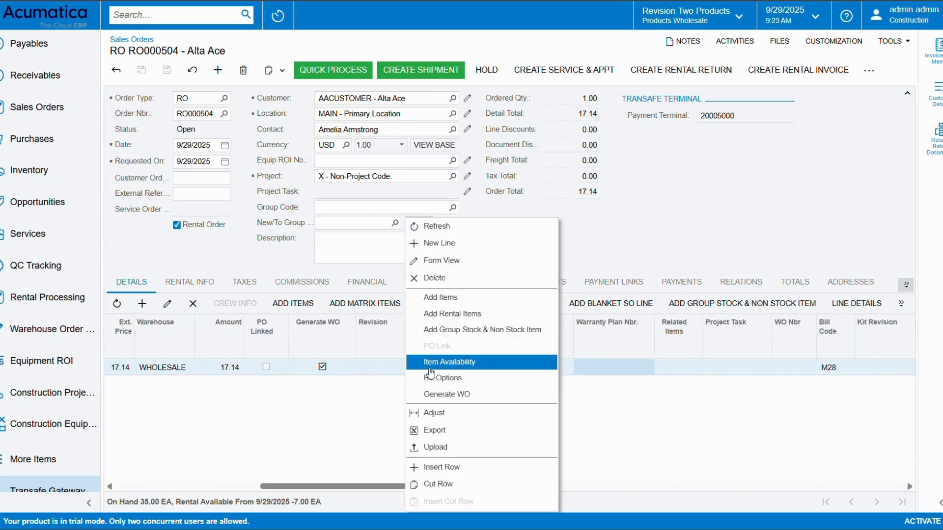
pyautogui.click(320, 382)
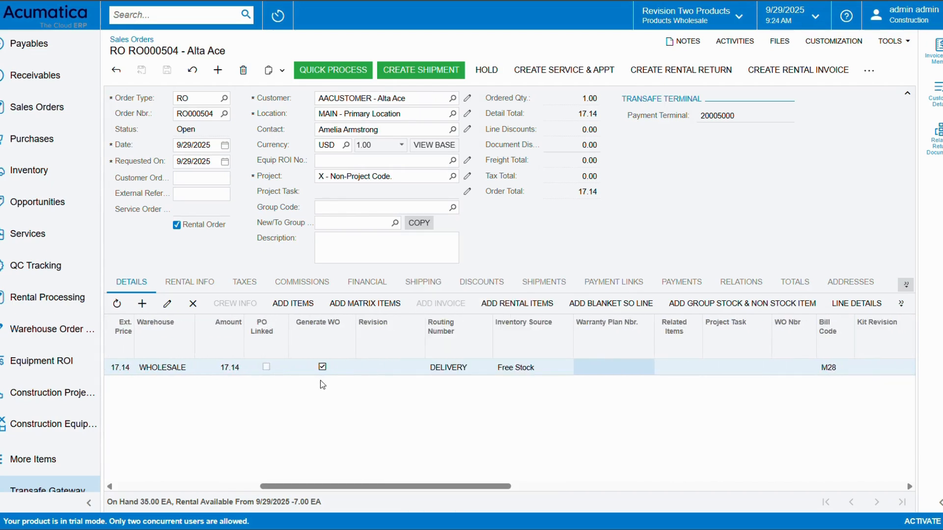
pyautogui.rightClick(386, 373)
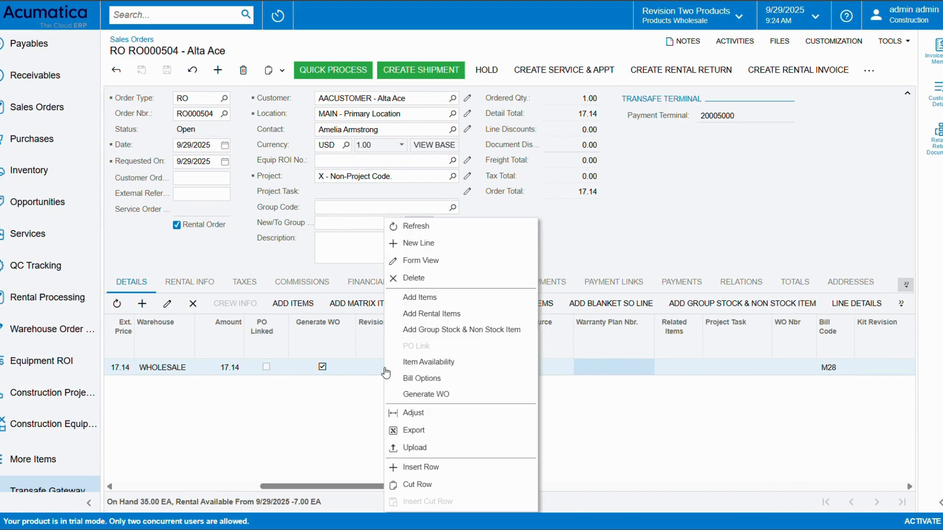
pyautogui.click(445, 394)
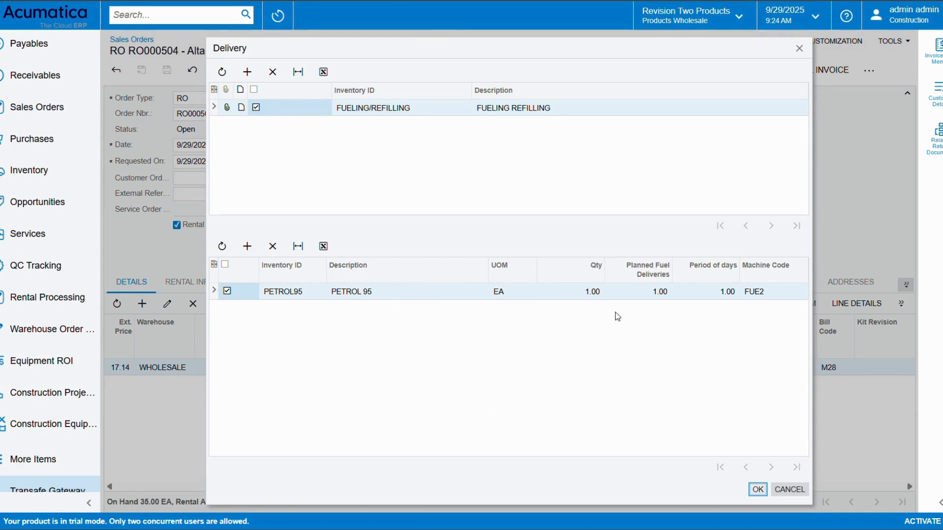
pyautogui.click(640, 290)
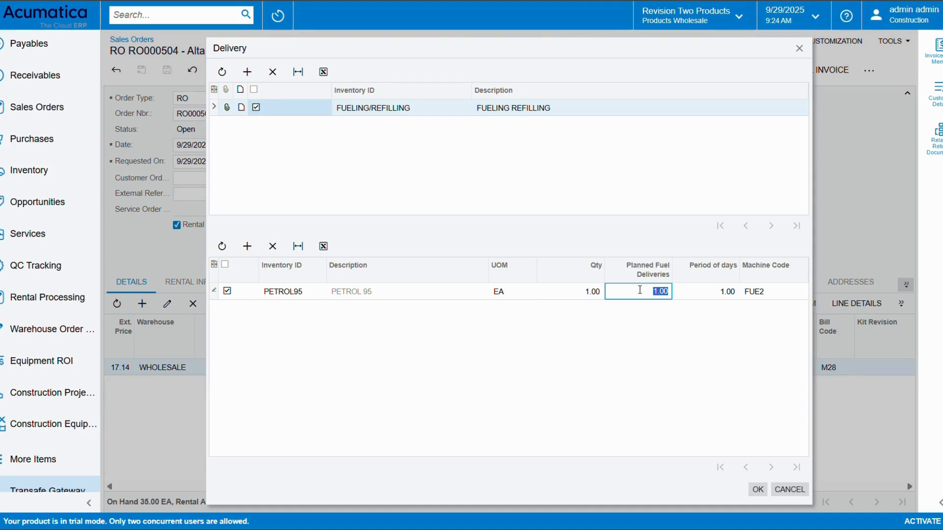
pyautogui.click(641, 344)
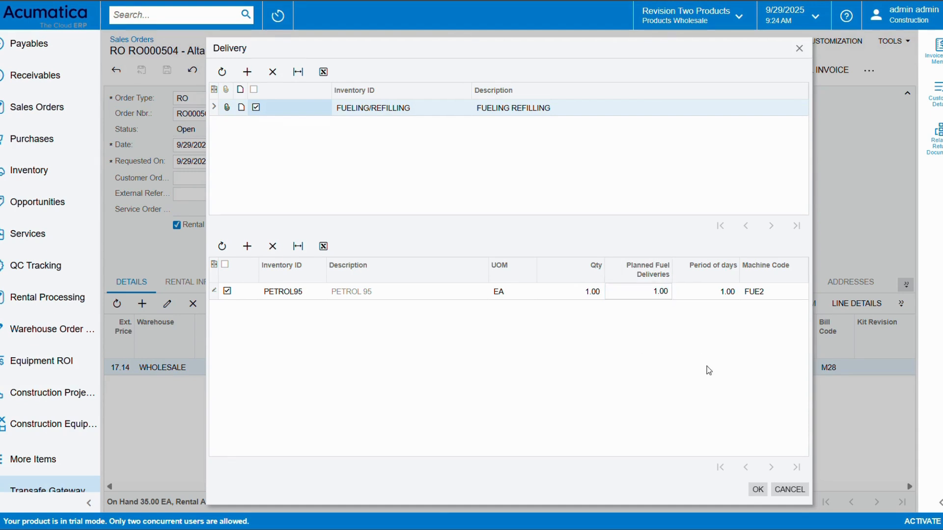
pyautogui.click(758, 490)
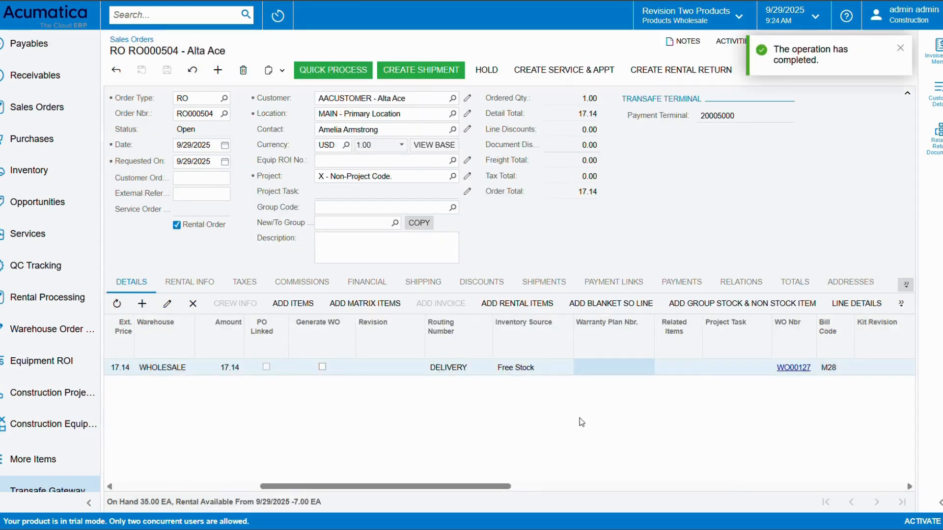
# Open the generated work order from the excavator line and review its header, addresses and work tickets
pyautogui.click(794, 368)
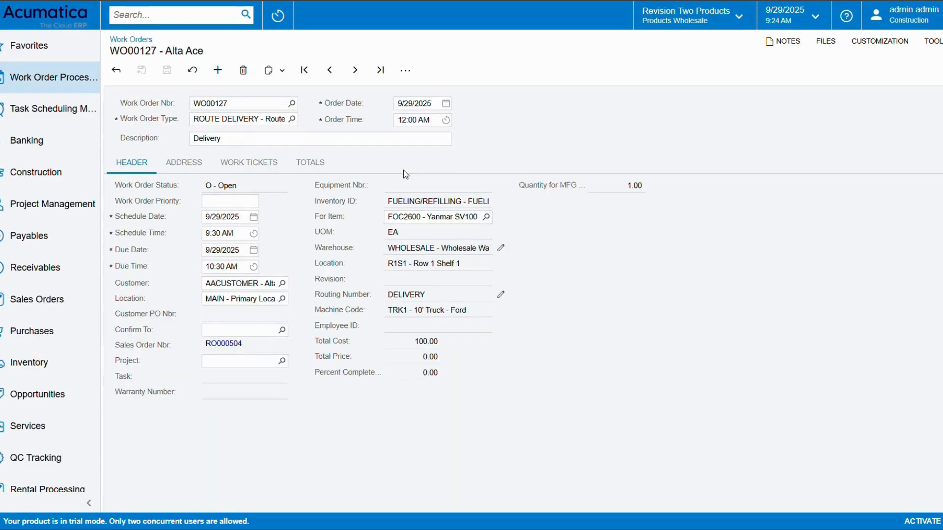
pyautogui.click(208, 167)
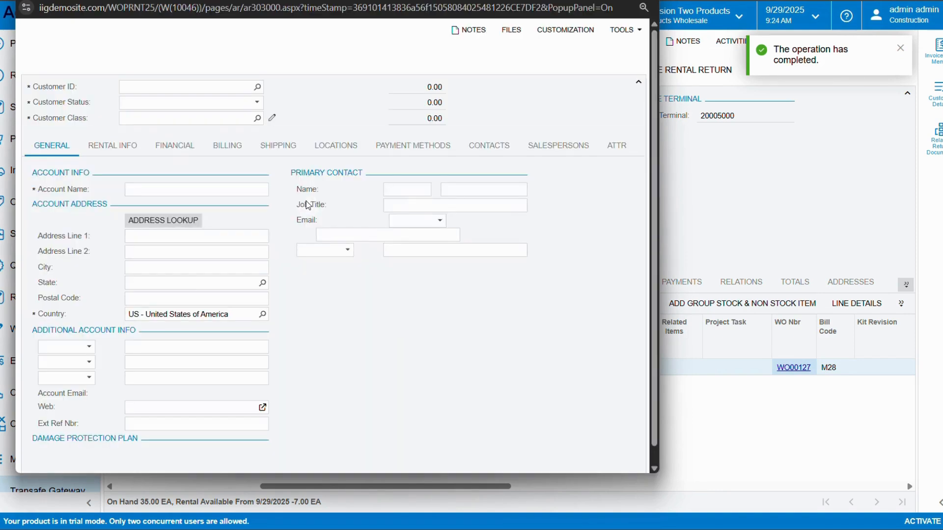
pyautogui.press('super+Up')
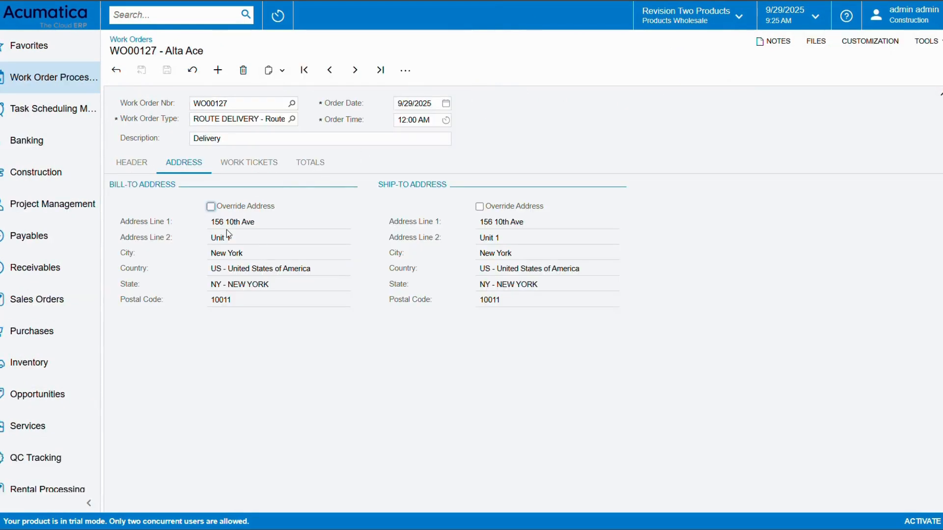
pyautogui.click(153, 167)
pyautogui.click(234, 163)
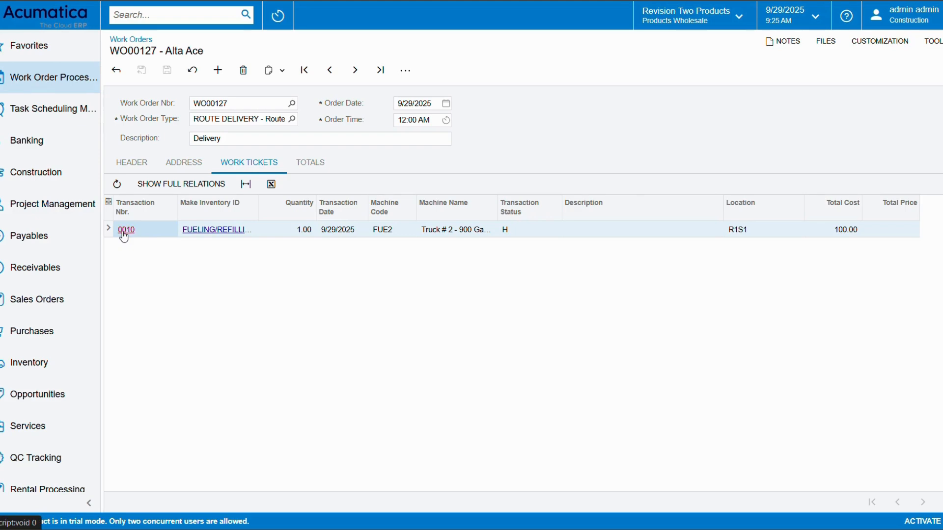
# Open the work order's fueling ticket, remove its hold and allocate its components
pyautogui.click(124, 231)
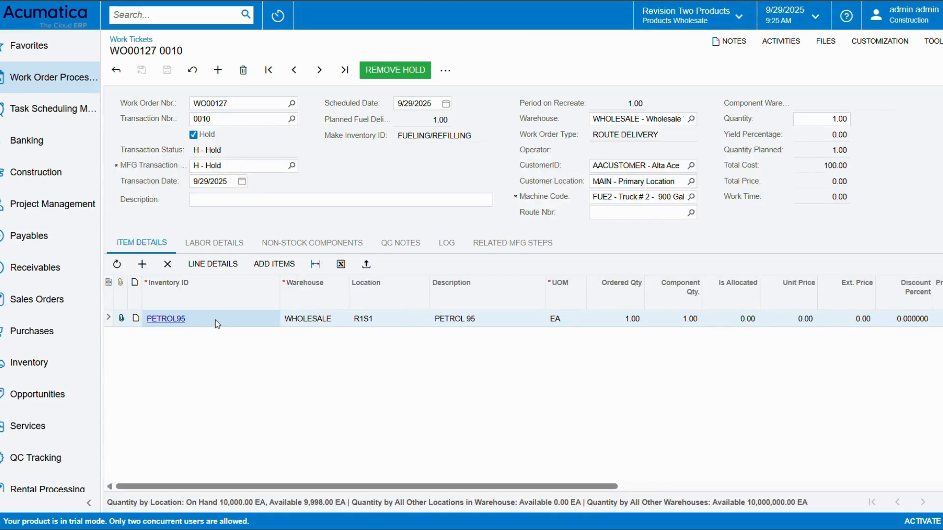
pyautogui.click(399, 69)
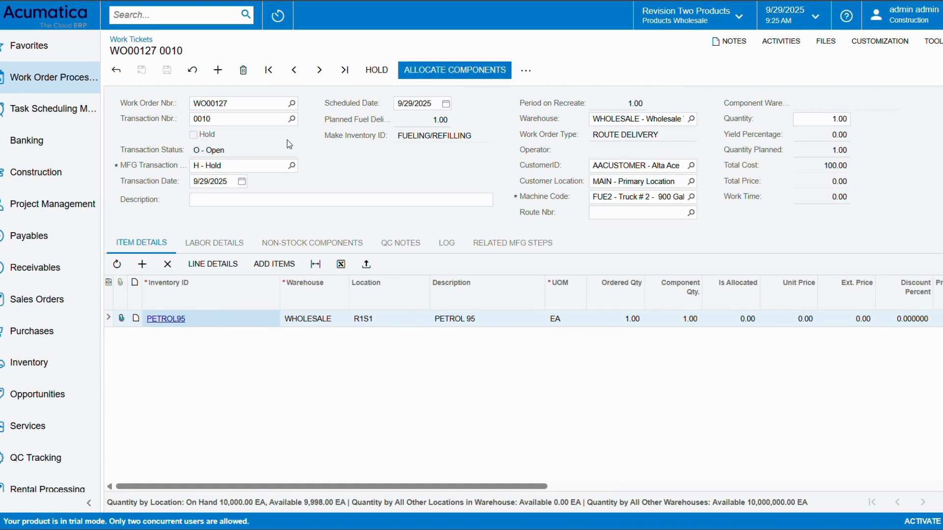
pyautogui.click(468, 74)
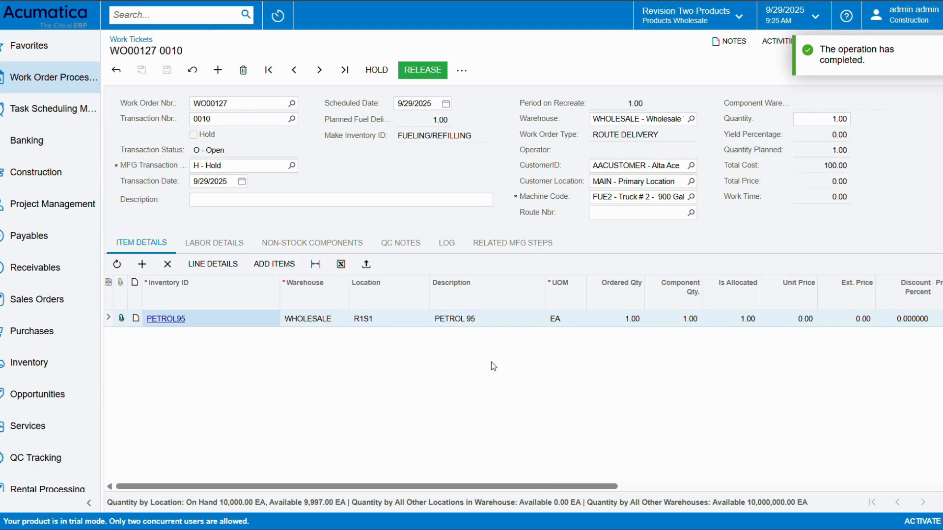
# Generate a route for the open FUELING/REFILLING work ticket with an end date of 9/29/2025
pyautogui.click(49, 77)
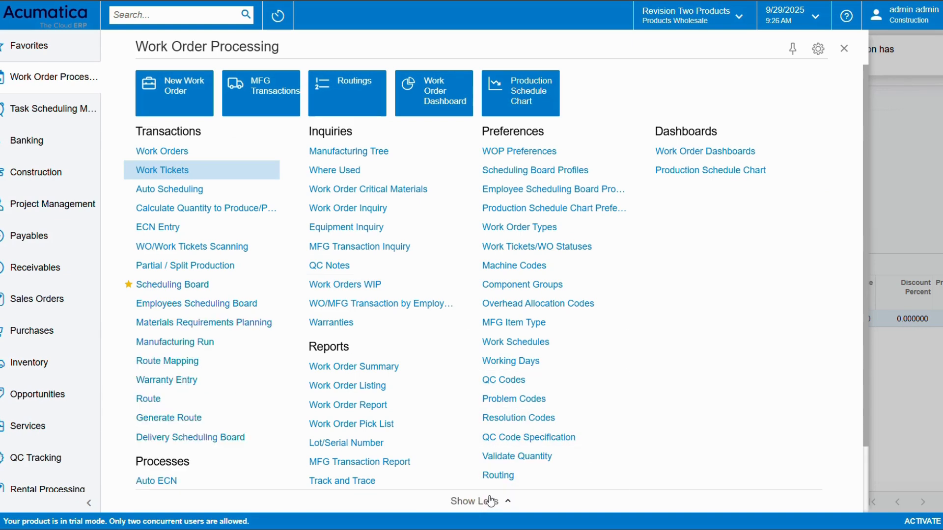
pyautogui.scroll(-1, 375, 336)
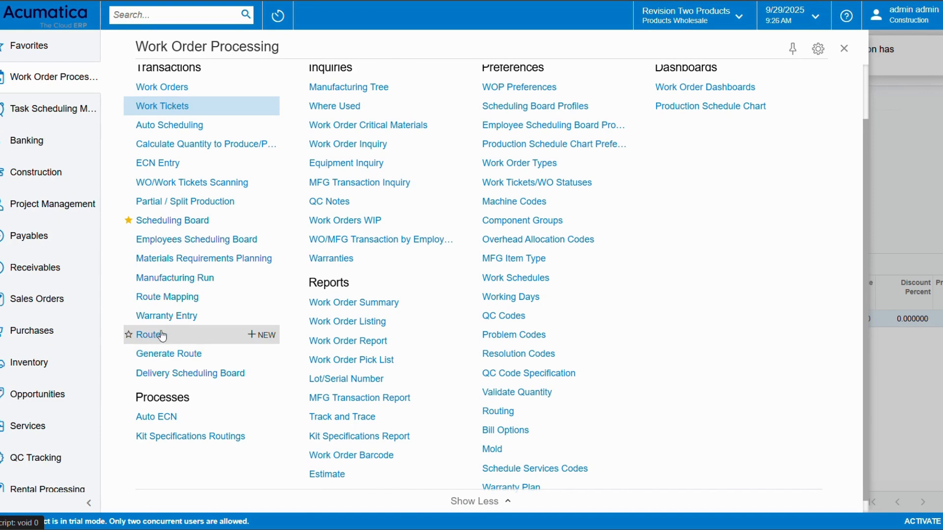
pyautogui.click(182, 351)
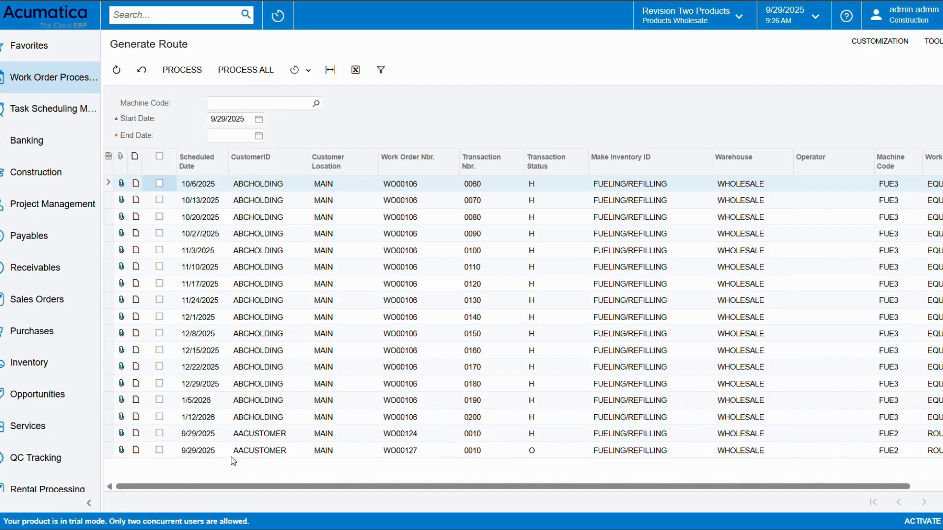
pyautogui.click(159, 451)
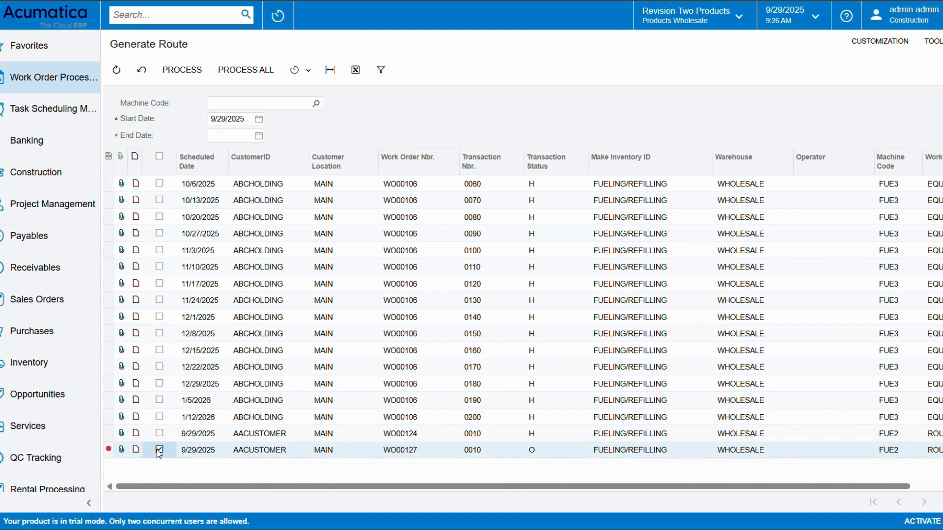
pyautogui.click(259, 136)
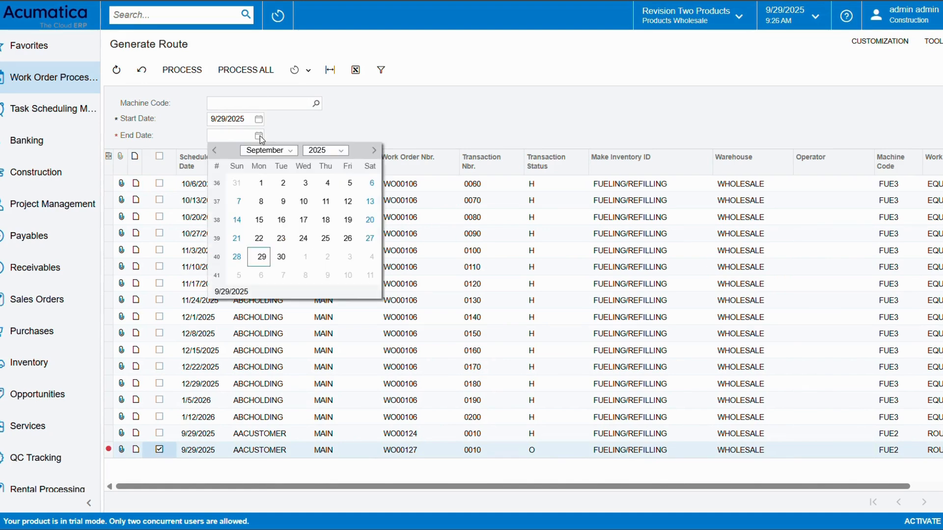
pyautogui.click(263, 258)
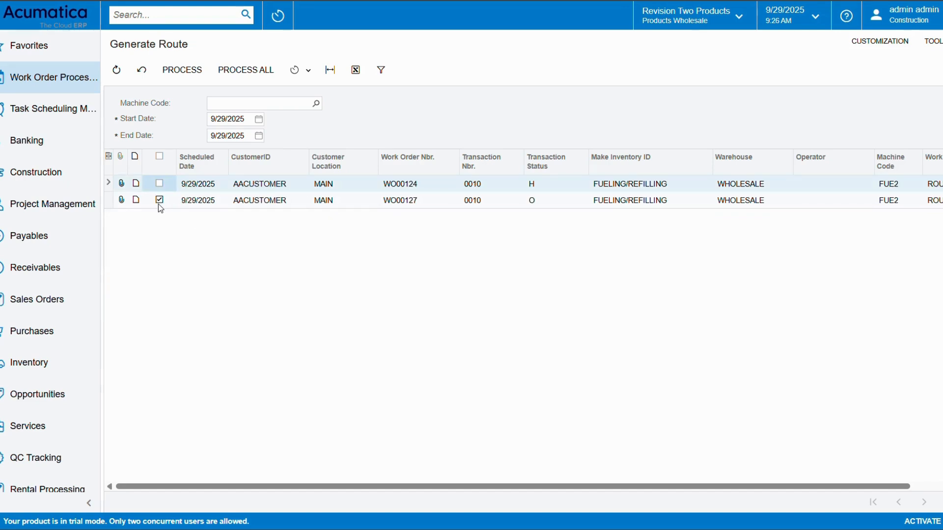
pyautogui.click(182, 70)
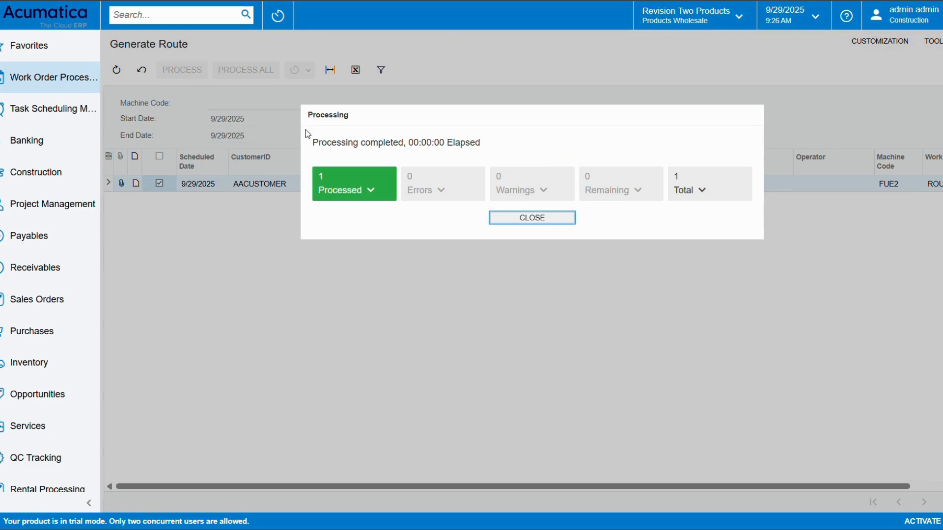
pyautogui.click(516, 219)
# Open Route Mapping for route RT00008 and view its delivery location in Google Maps
pyautogui.click(45, 77)
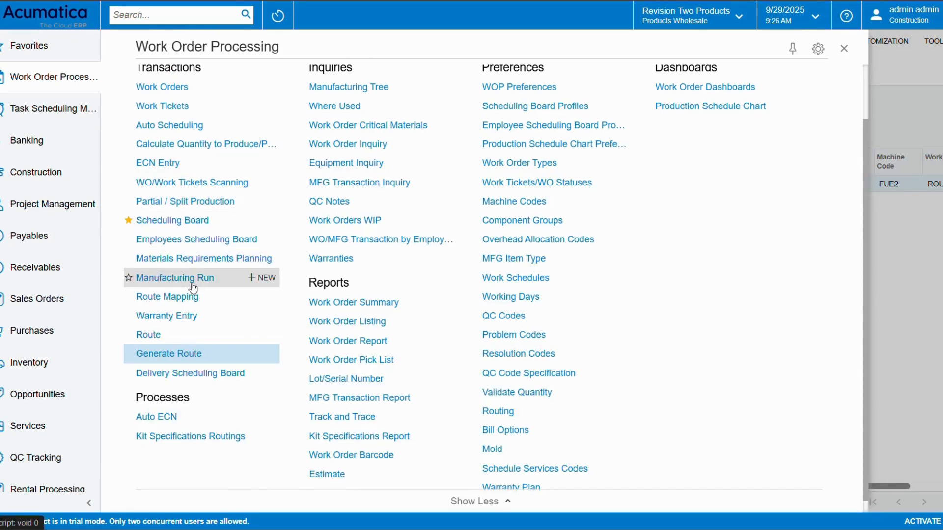
pyautogui.rightClick(192, 298)
pyautogui.click(185, 316)
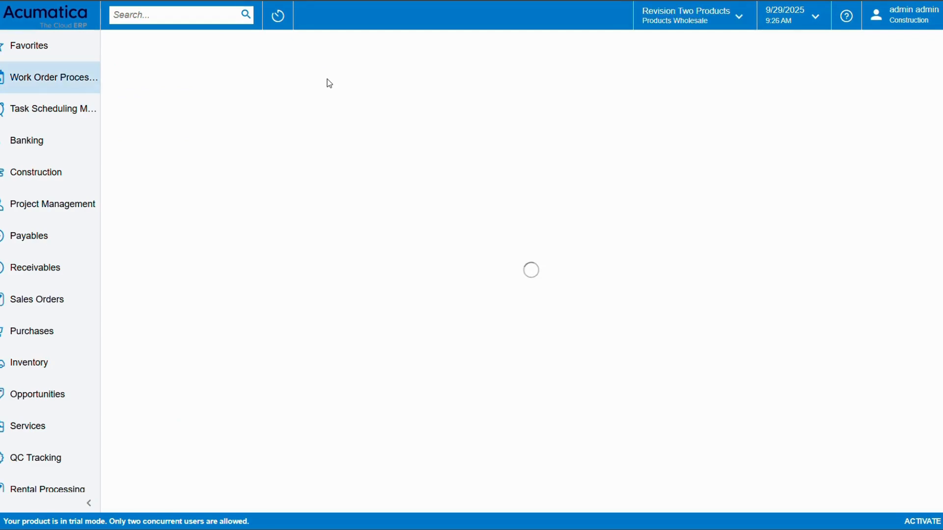
pyautogui.click(315, 104)
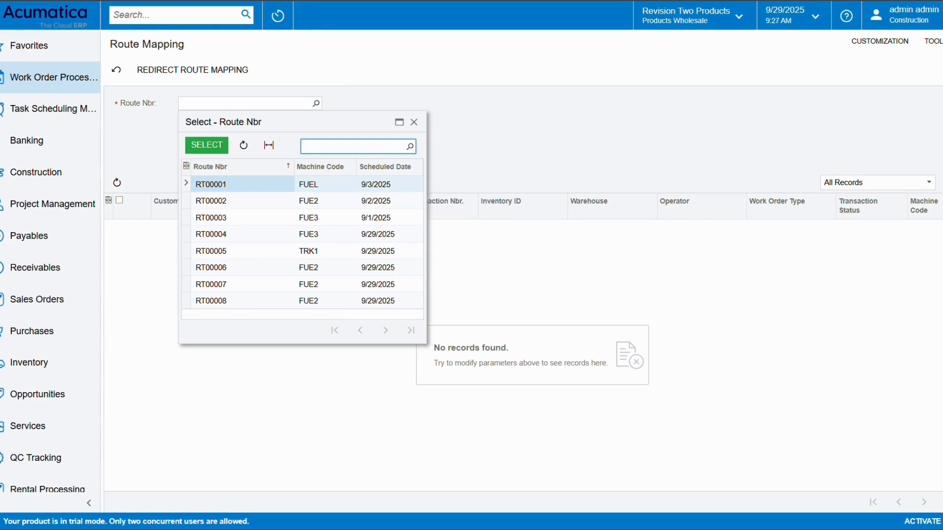
pyautogui.doubleClick(251, 303)
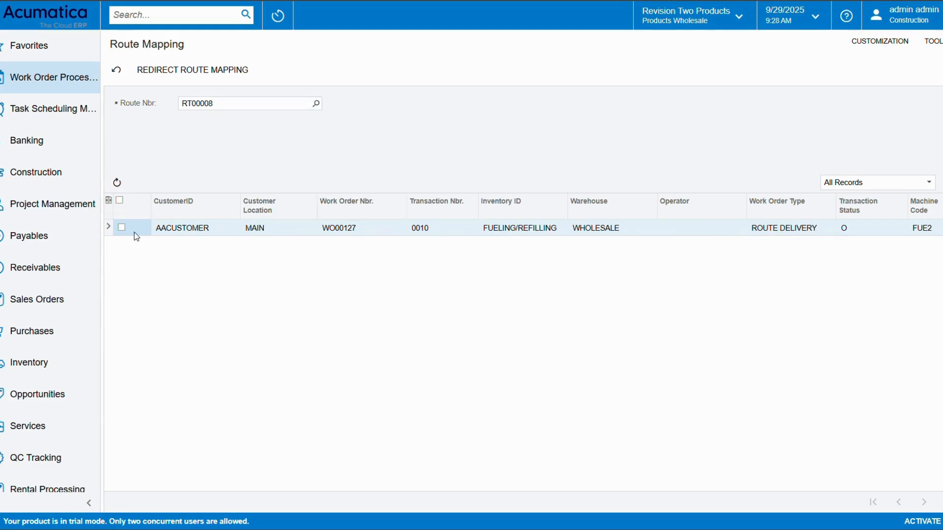
pyautogui.click(193, 69)
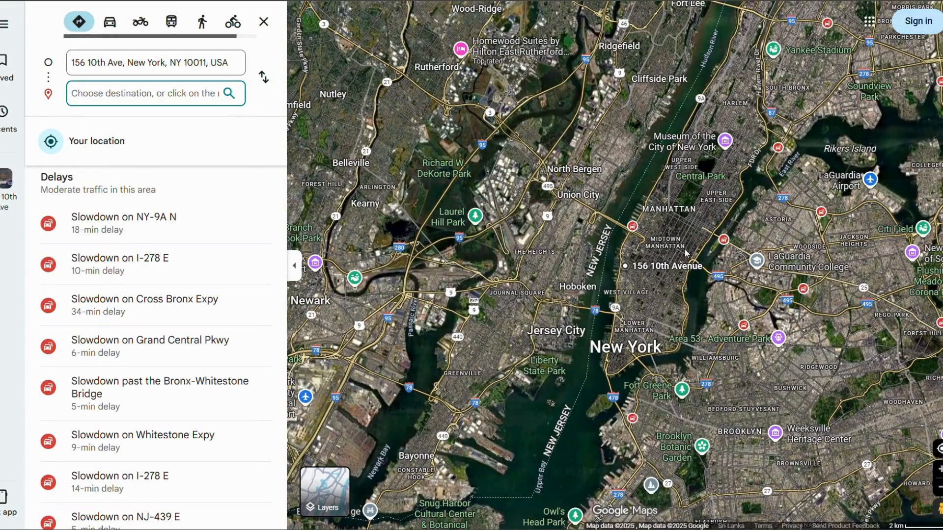
pyautogui.click(625, 266)
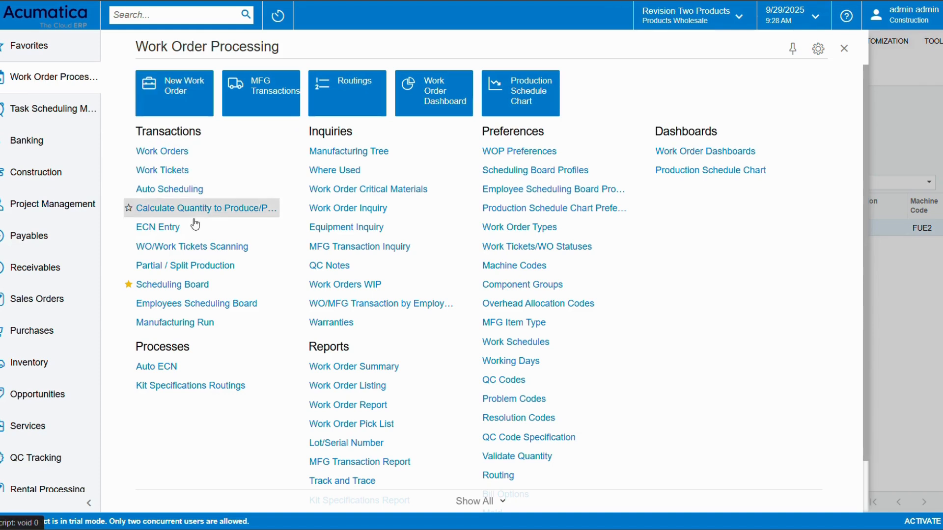
# Open route RT00008, select its work ticket line and try to release the MFG transactions
pyautogui.click(493, 501)
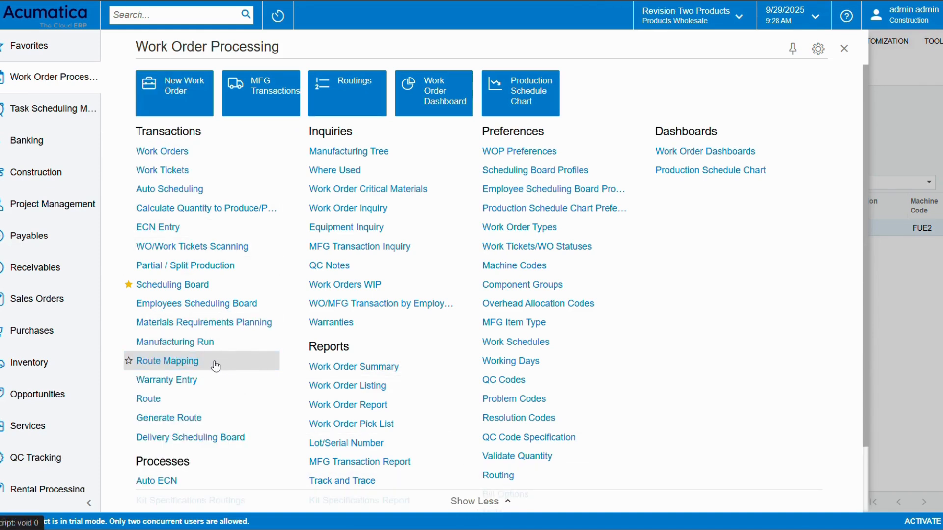
pyautogui.click(170, 395)
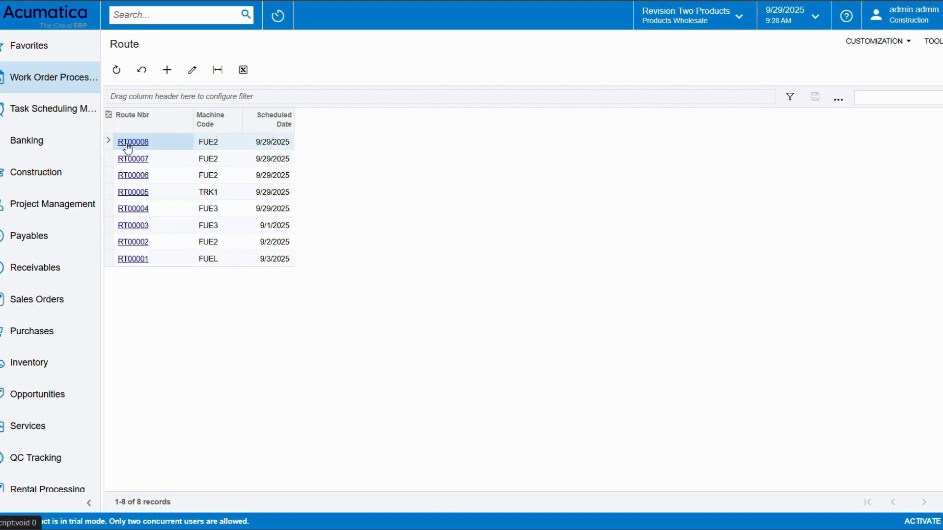
pyautogui.click(126, 143)
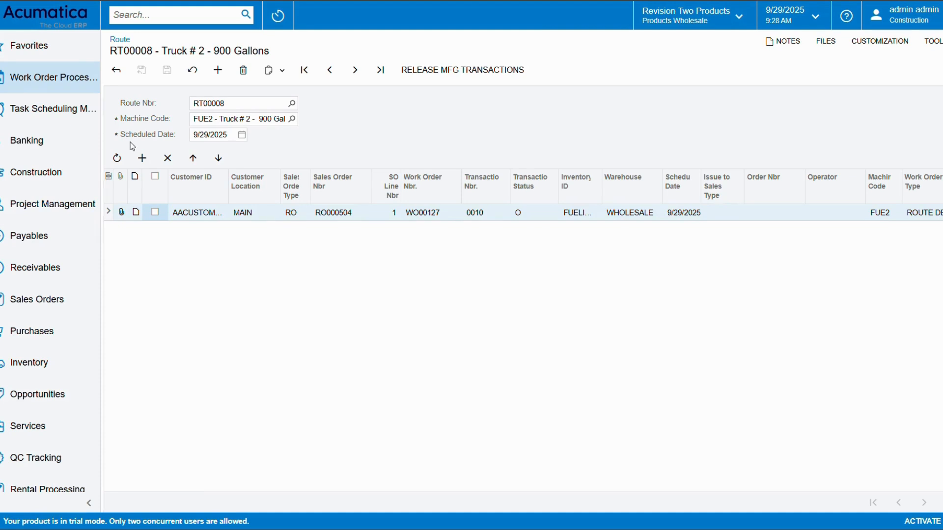
pyautogui.click(154, 215)
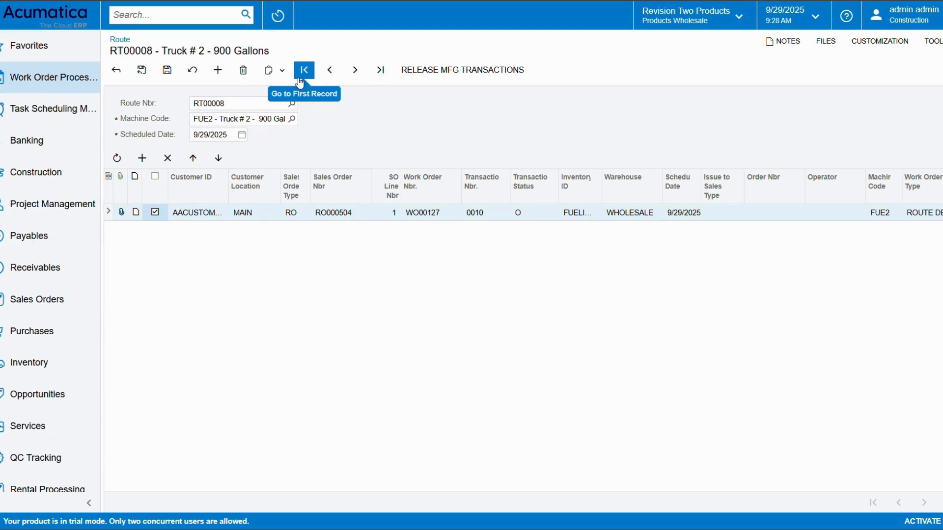
pyautogui.click(464, 71)
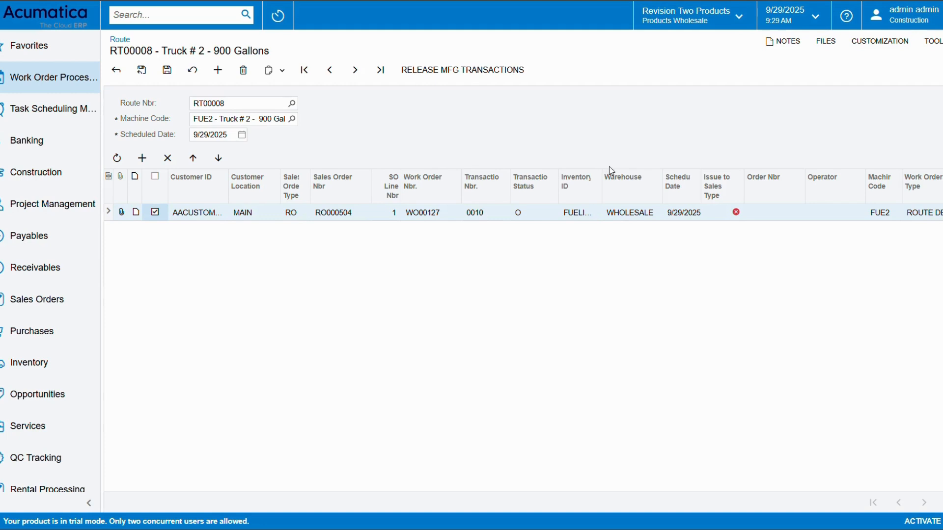
# Set the route line's Issue to Sales Type to Existing Sales Order and release the MFG transactions
pyautogui.click(723, 214)
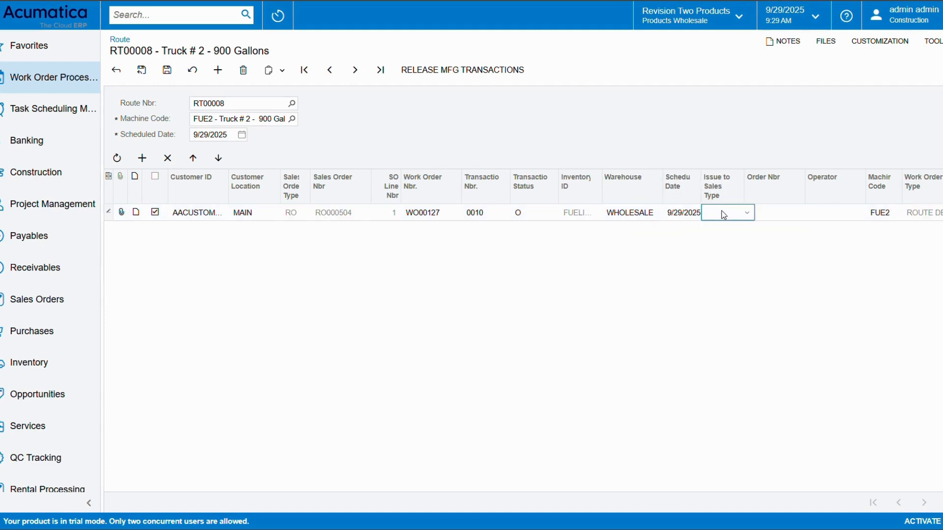
pyautogui.click(745, 214)
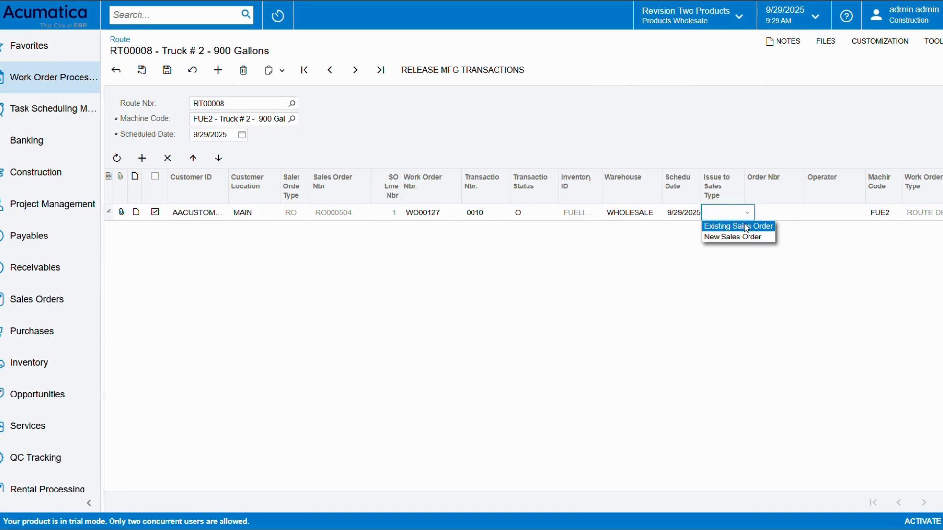
pyautogui.click(746, 226)
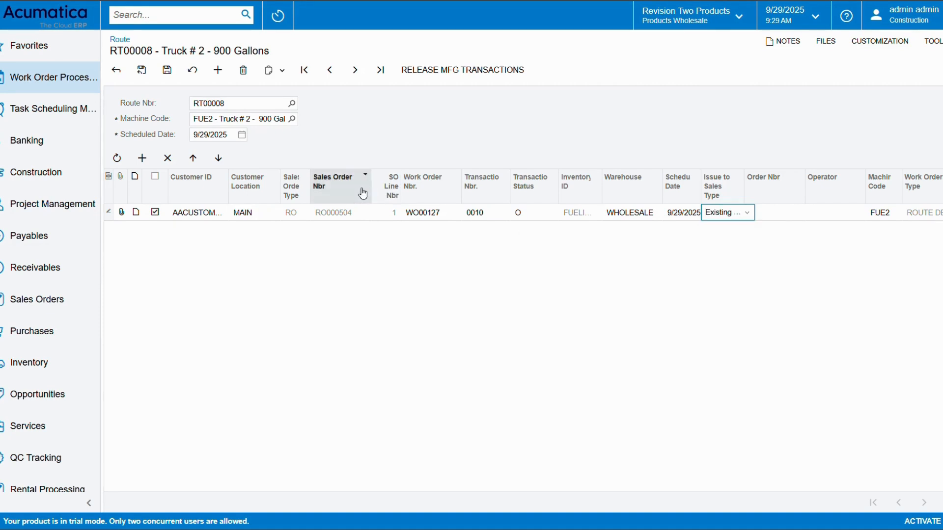
pyautogui.click(473, 69)
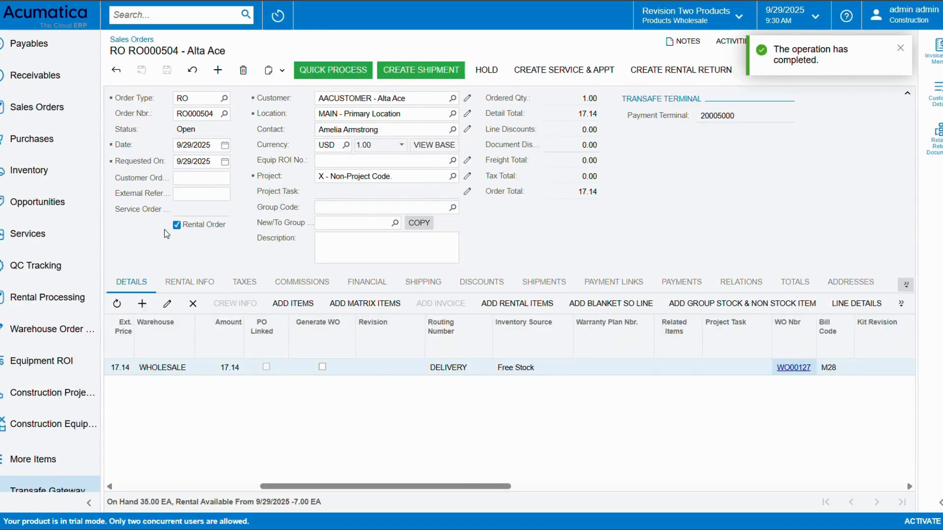
# Refresh the rental order's line details and check the PETROL95 line's quantity
pyautogui.click(117, 304)
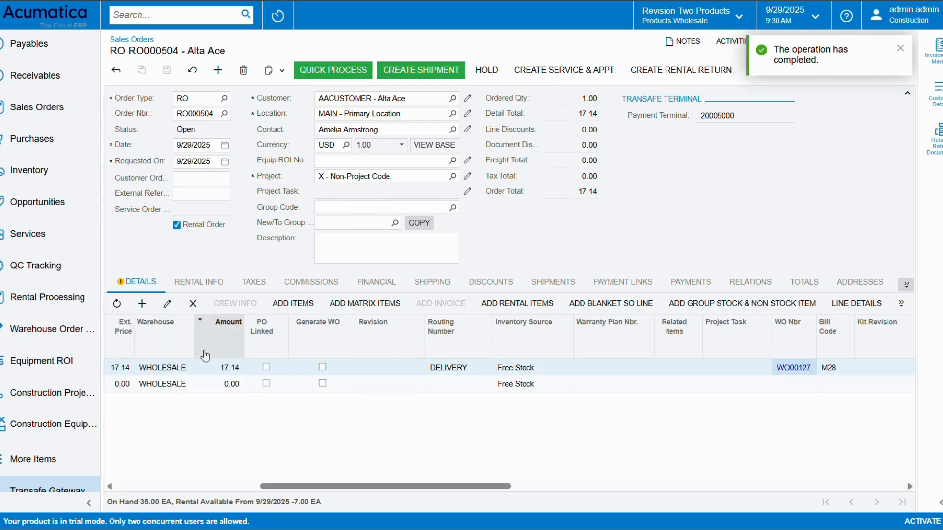
pyautogui.moveTo(375, 484); pyautogui.dragTo(202, 477)
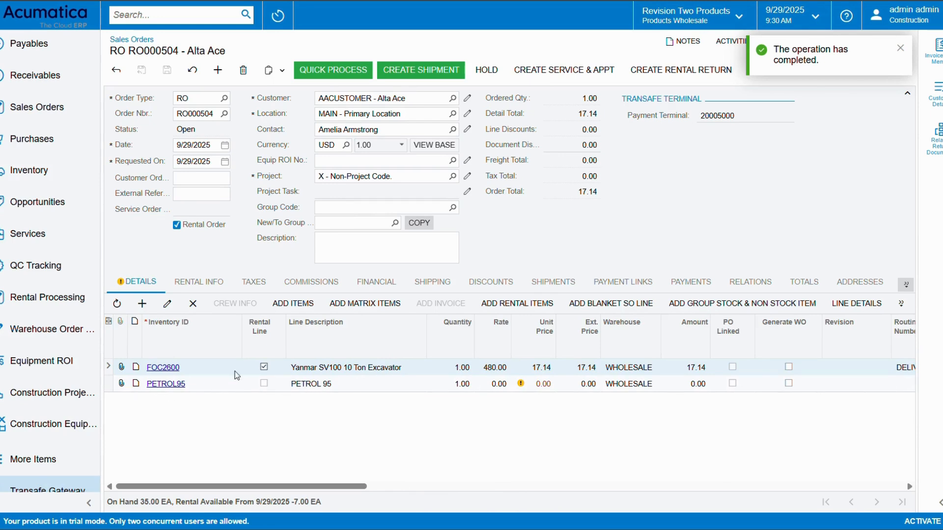
pyautogui.click(447, 388)
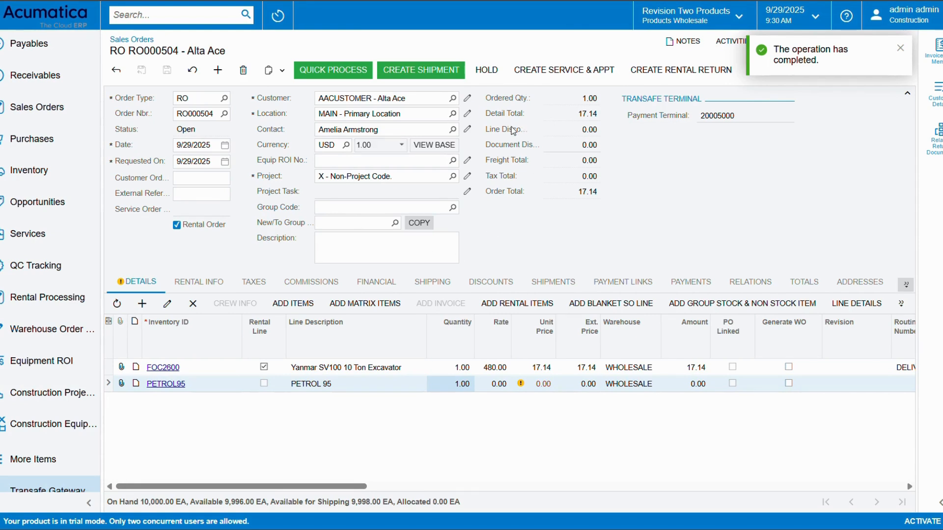
pyautogui.moveTo(514, 131)
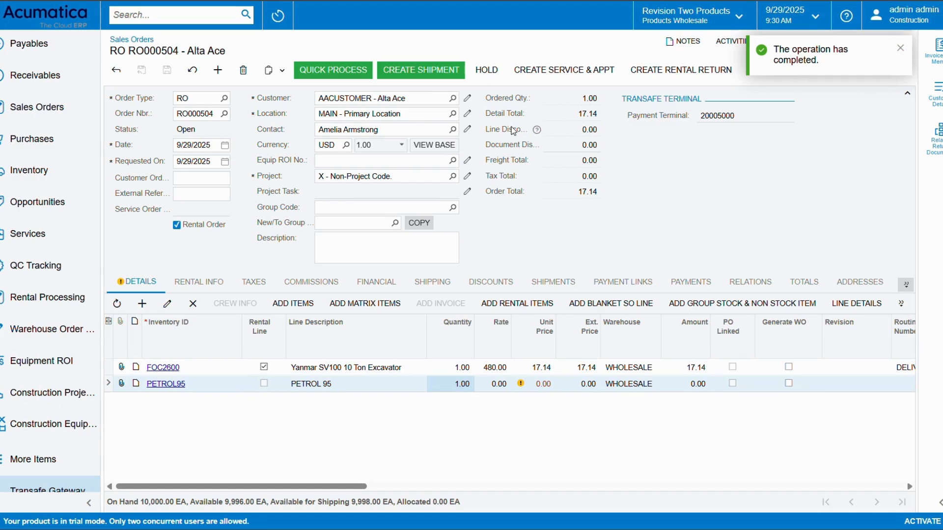